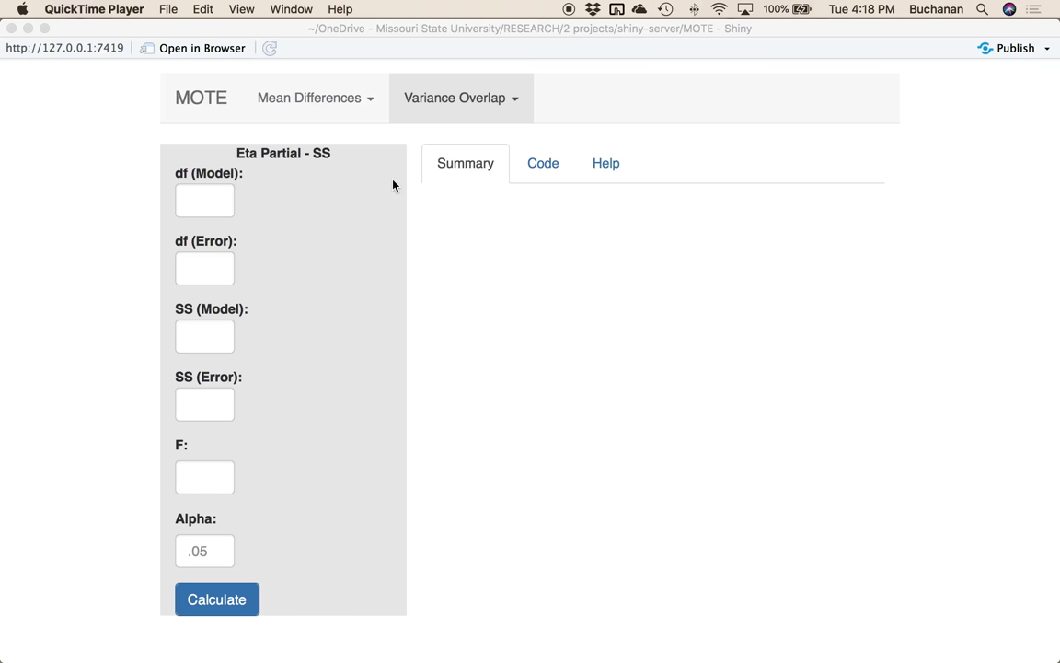
Open MOTE's Eta Partial - SS calculator and view its formula and R code.
{"action": "left_click", "coordinate": [451, 116]}
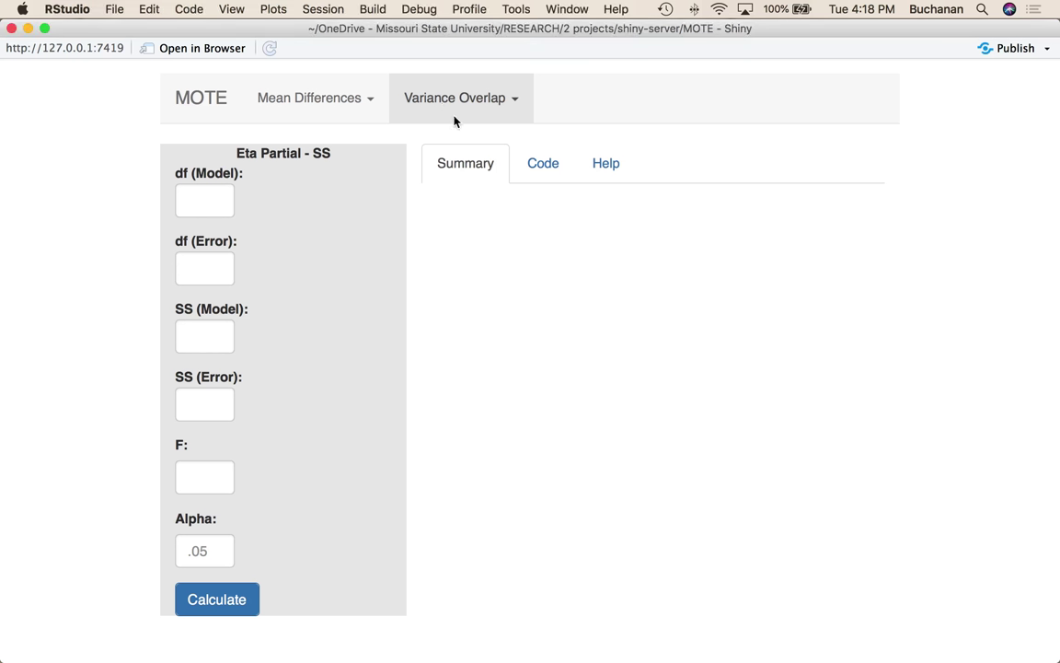
{"action": "left_click", "coordinate": [465, 104]}
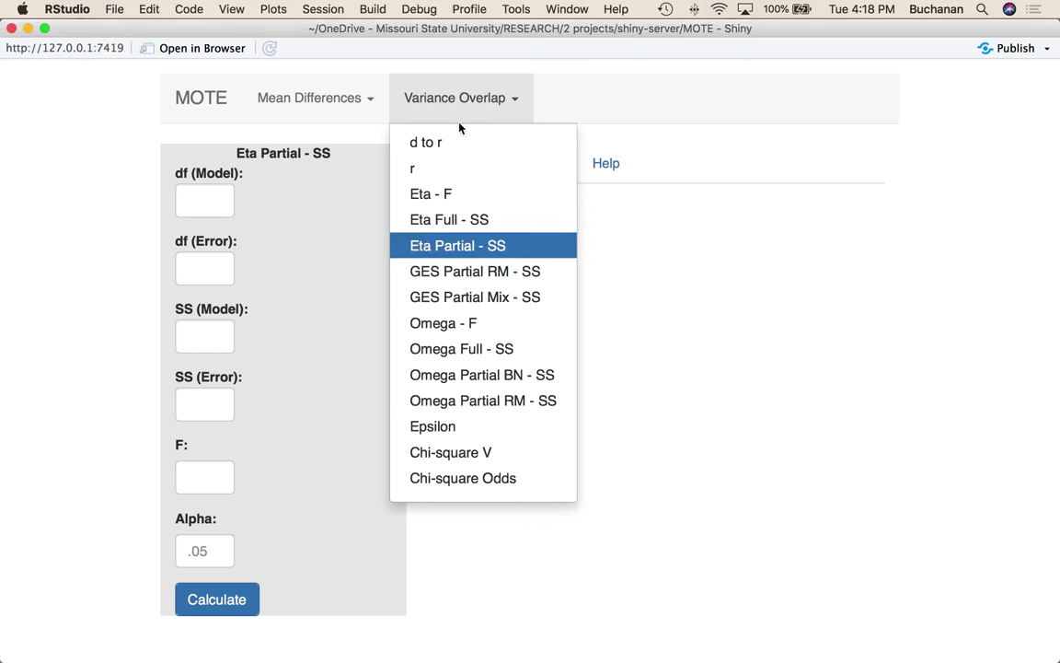
{"action": "left_click", "coordinate": [458, 246]}
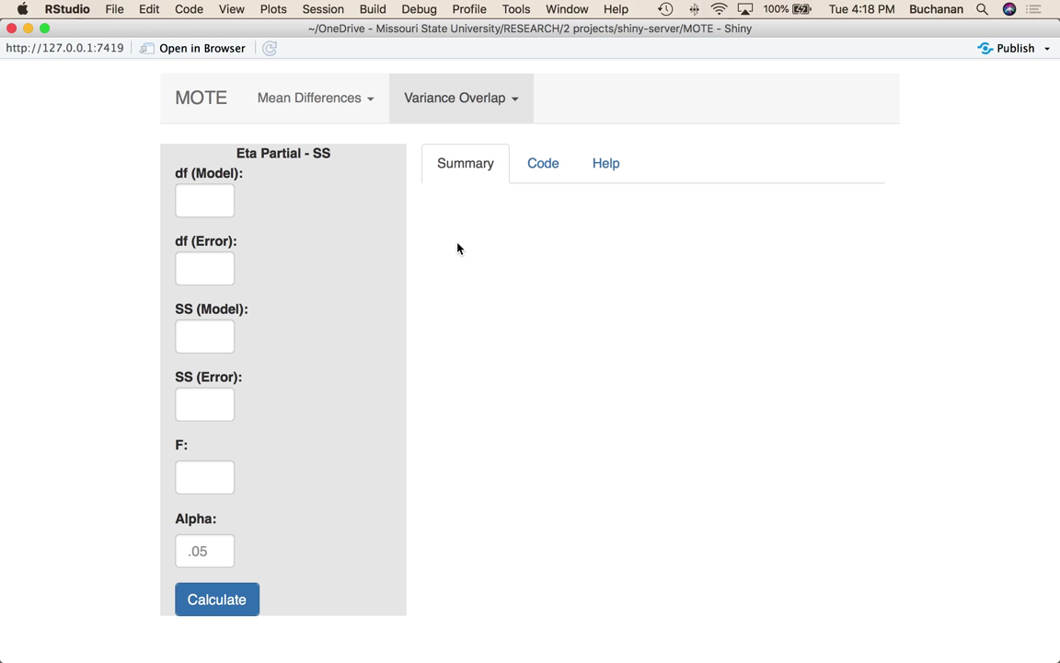
{"action": "left_click", "coordinate": [543, 166]}
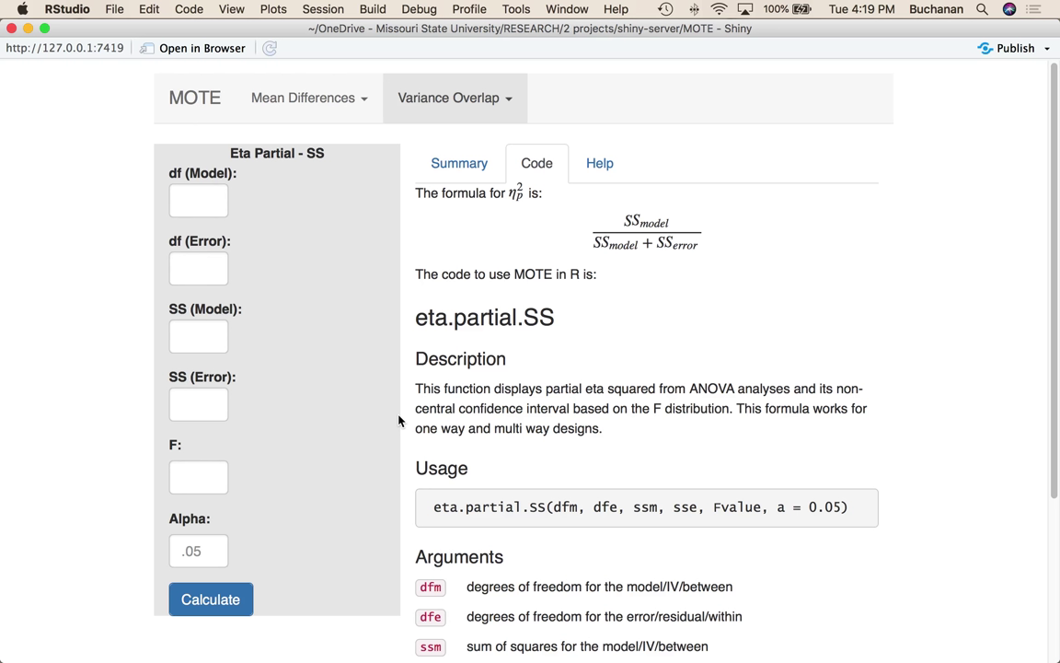
{"action": "left_click", "coordinate": [456, 162]}
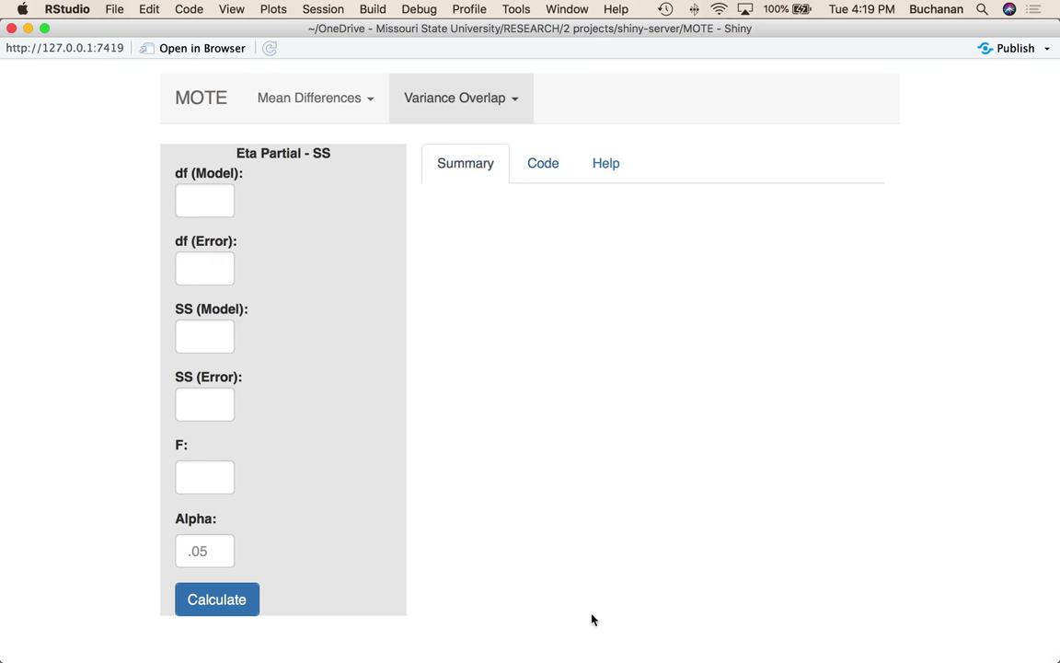
Enlarge the JASP ANOVA output image, then advance to the SAS output image.
{"action": "left_click", "coordinate": [755, 622]}
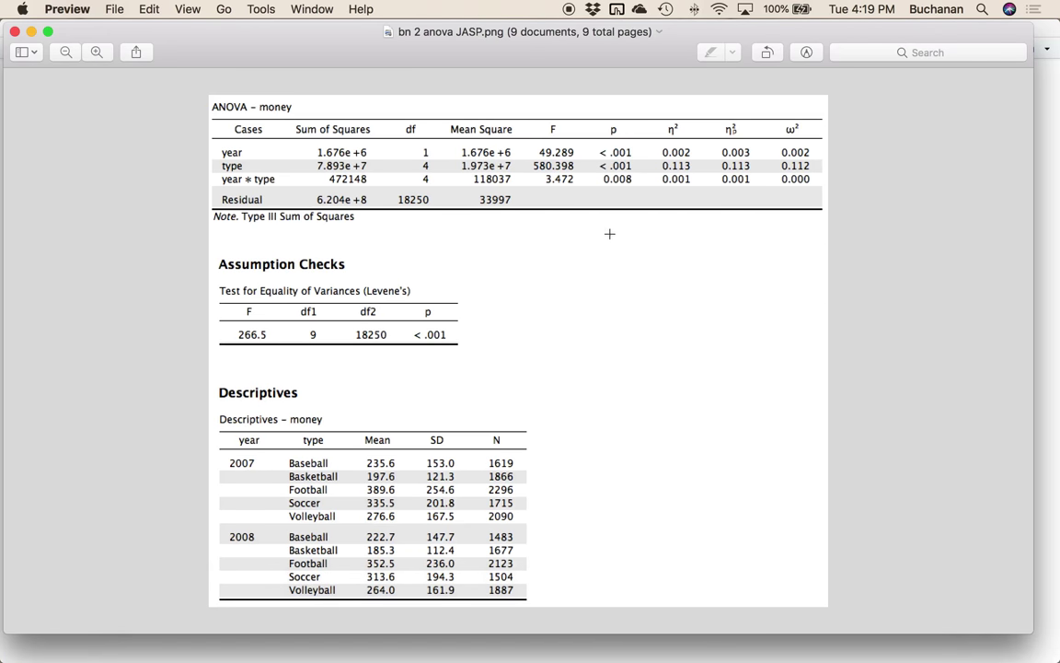
{"action": "key", "text": "super+equal"}
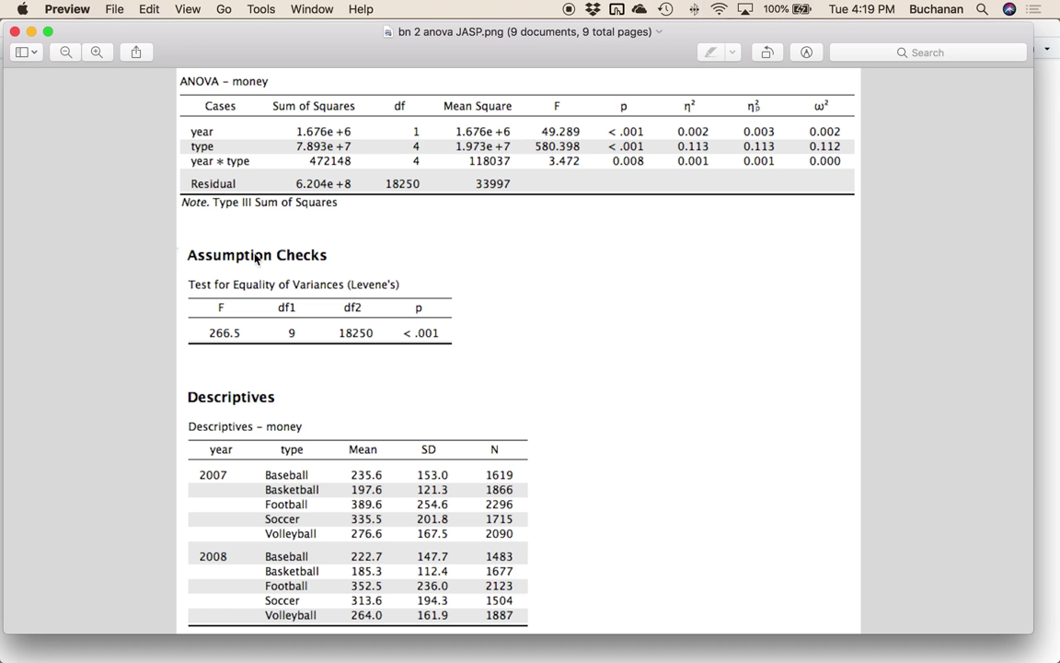
{"action": "key", "text": "Down"}
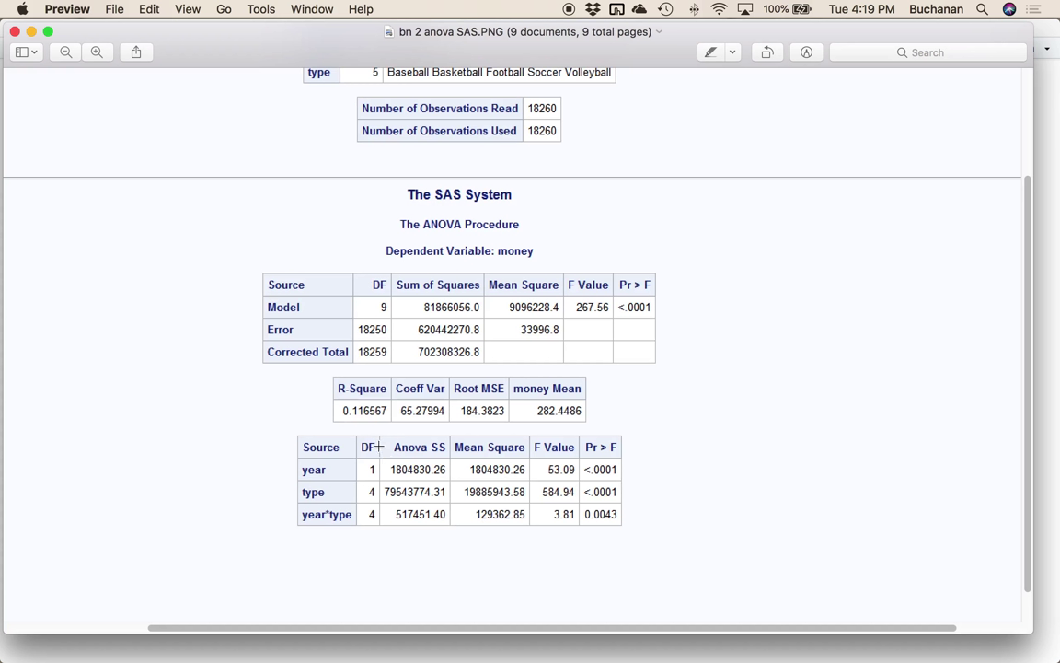
Highlight the SAS year SS 1804830.26 and Error SS 620442270.8, then advance to the SPSS image.
{"action": "left_click_drag", "start_coordinate": [378, 447], "coordinate": [454, 527]}
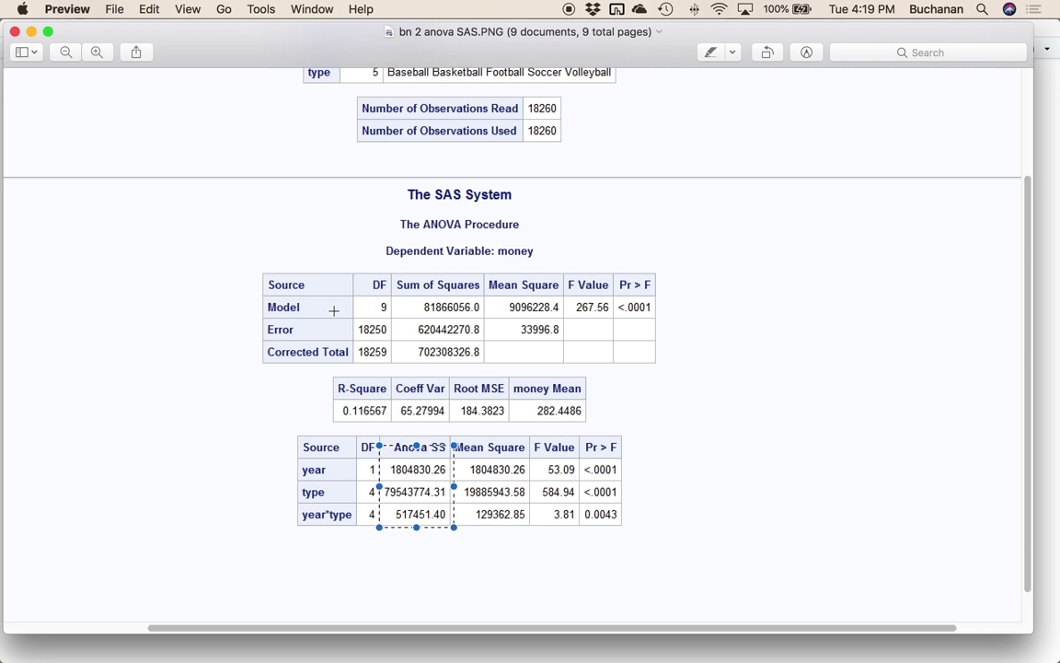
{"action": "left_click_drag", "start_coordinate": [396, 316], "coordinate": [481, 340]}
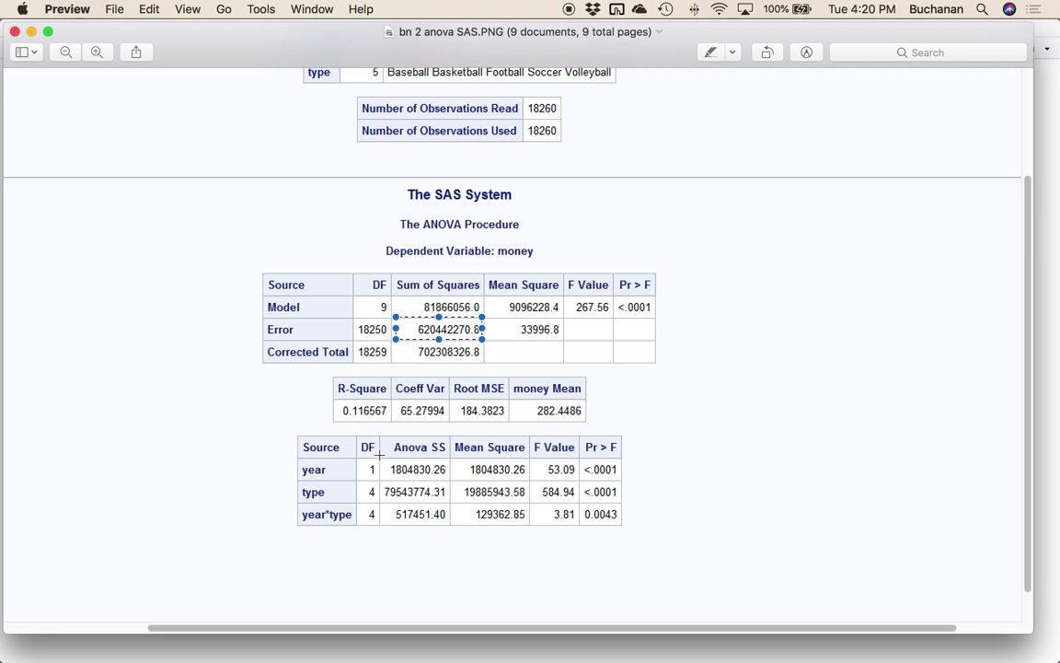
{"action": "left_click_drag", "start_coordinate": [380, 458], "coordinate": [455, 481]}
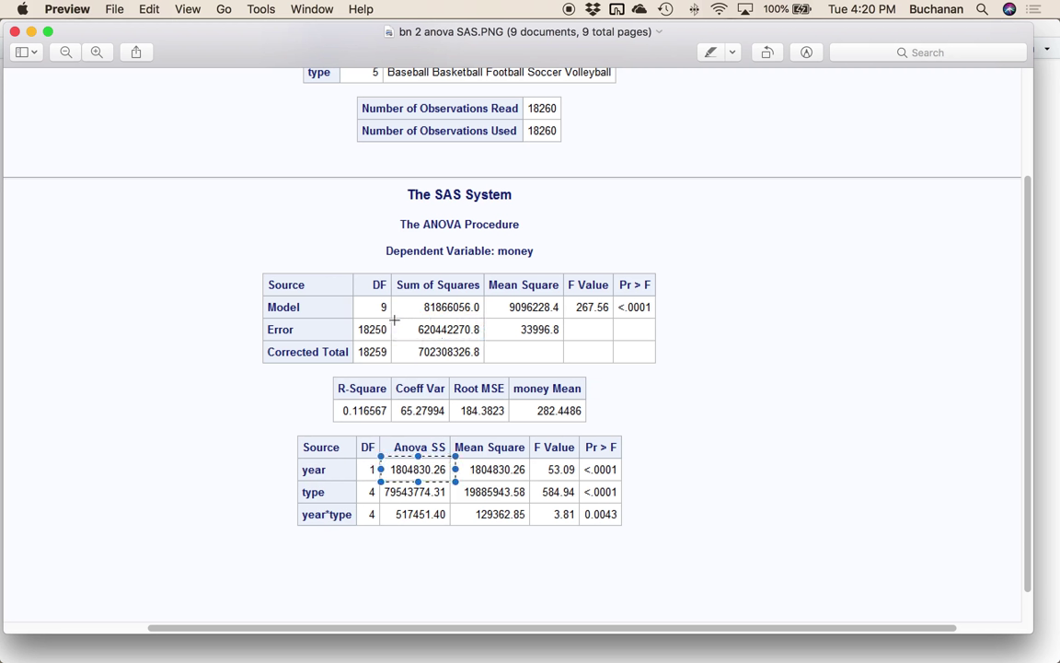
{"action": "left_click_drag", "start_coordinate": [392, 322], "coordinate": [485, 344]}
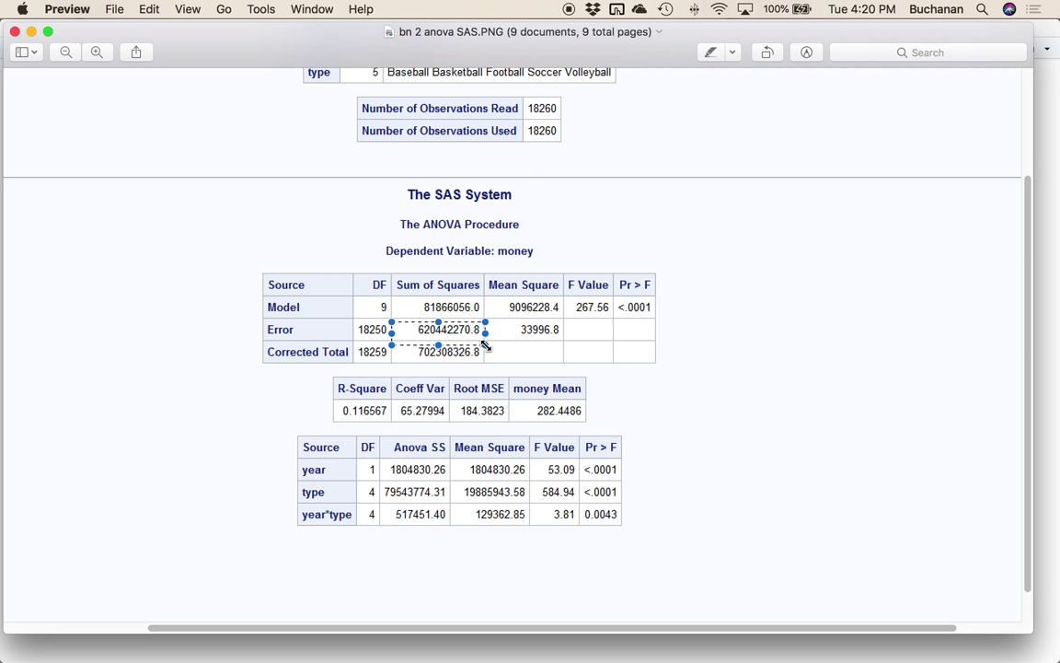
{"action": "left_click", "coordinate": [207, 296]}
{"action": "scroll", "coordinate": [207, 296], "scroll_direction": "down", "scroll_amount": 1}
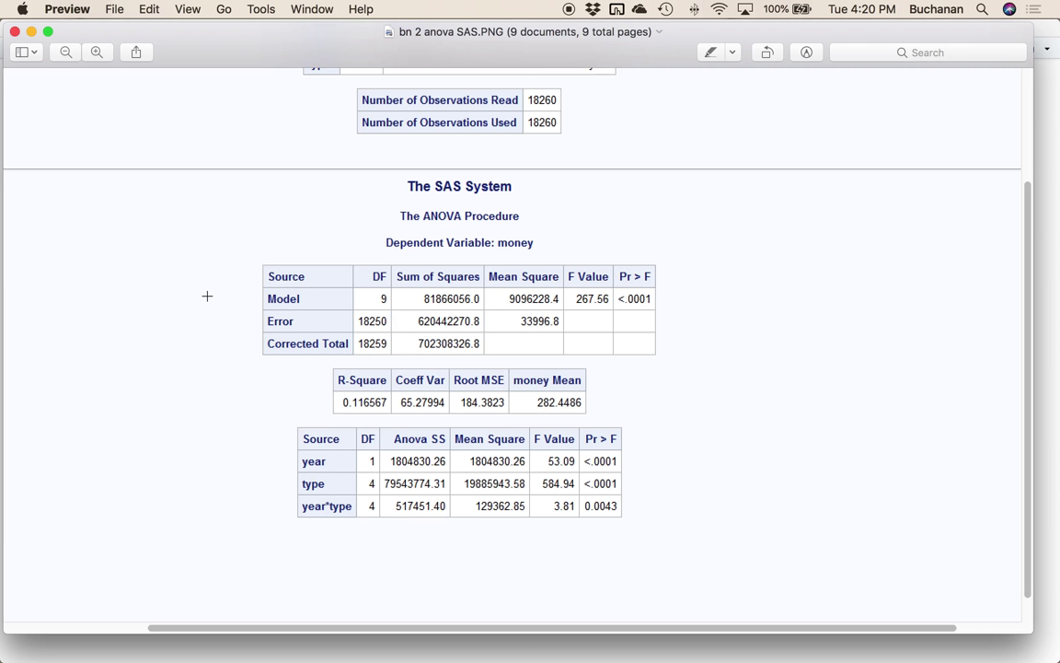
{"action": "scroll", "coordinate": [207, 296], "scroll_direction": "up", "scroll_amount": 5}
{"action": "key", "text": "Down"}
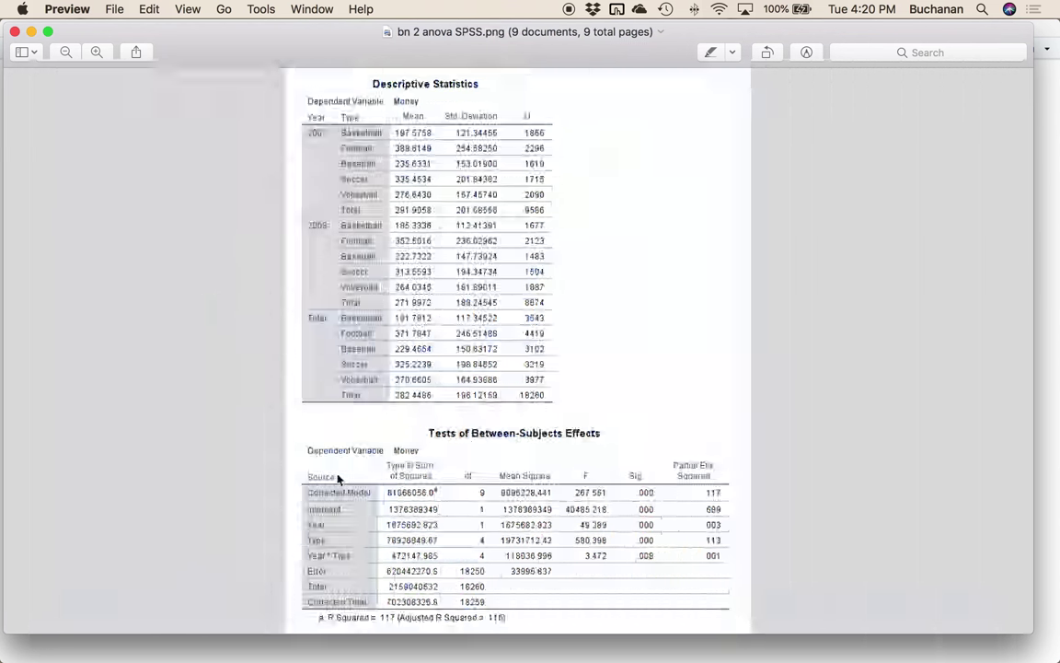
Zoom into SPSS between-subjects effects and mark Year SS 1675682.823, Error SS 620442270.8, df 1 and 18250.
{"action": "key", "text": "super+plus"}
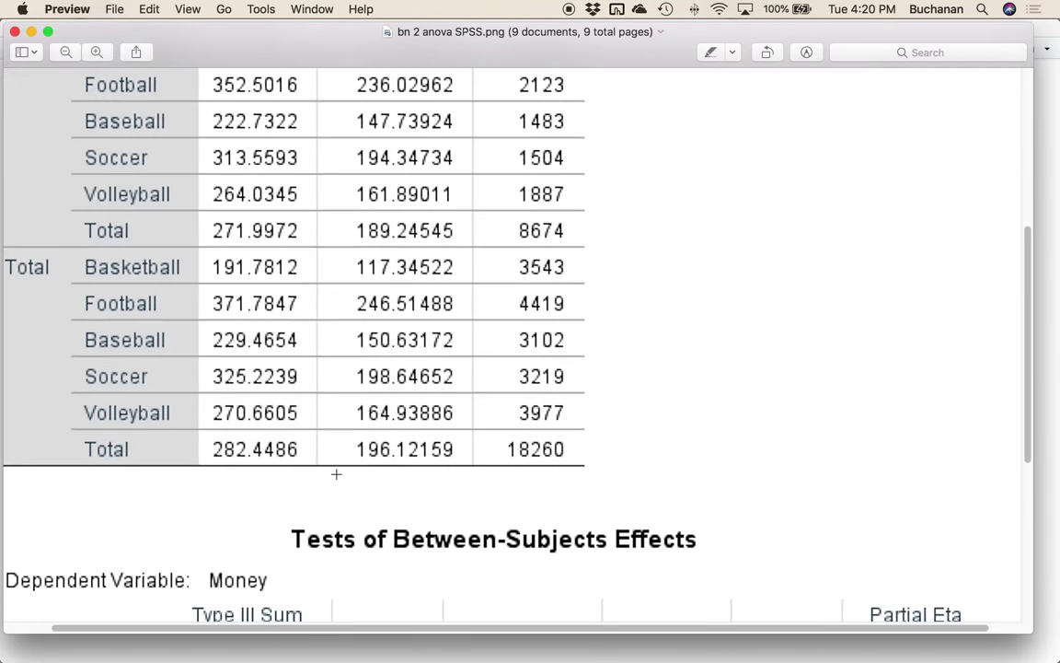
{"action": "scroll", "coordinate": [350, 372], "scroll_direction": "down", "scroll_amount": 10}
{"action": "scroll", "coordinate": [358, 375], "scroll_direction": "left", "scroll_amount": 1}
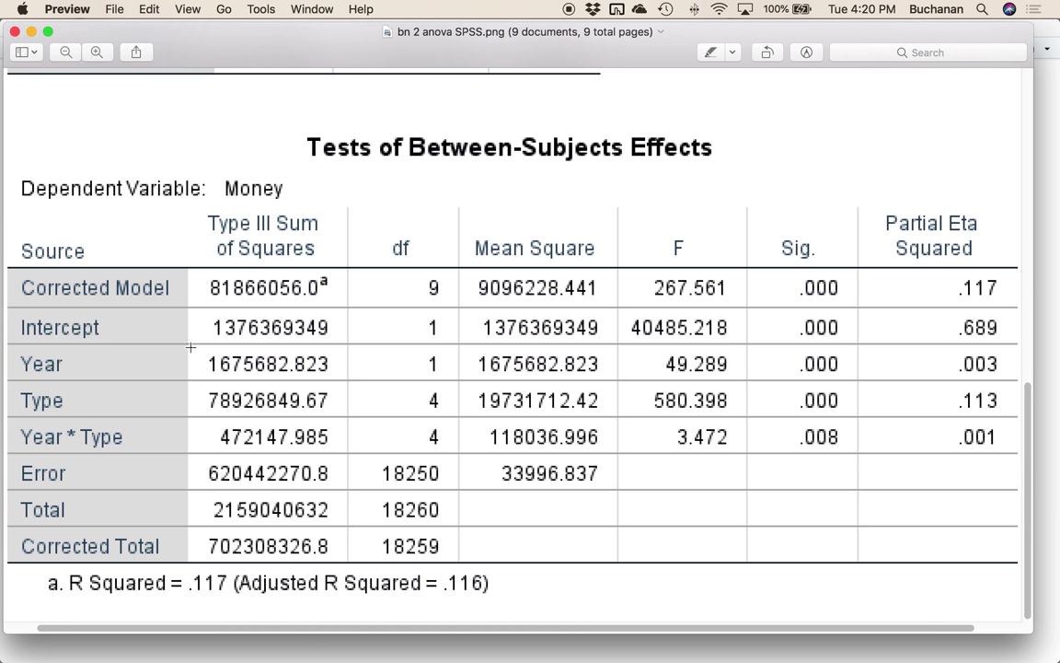
{"action": "left_click_drag", "start_coordinate": [196, 341], "coordinate": [349, 377]}
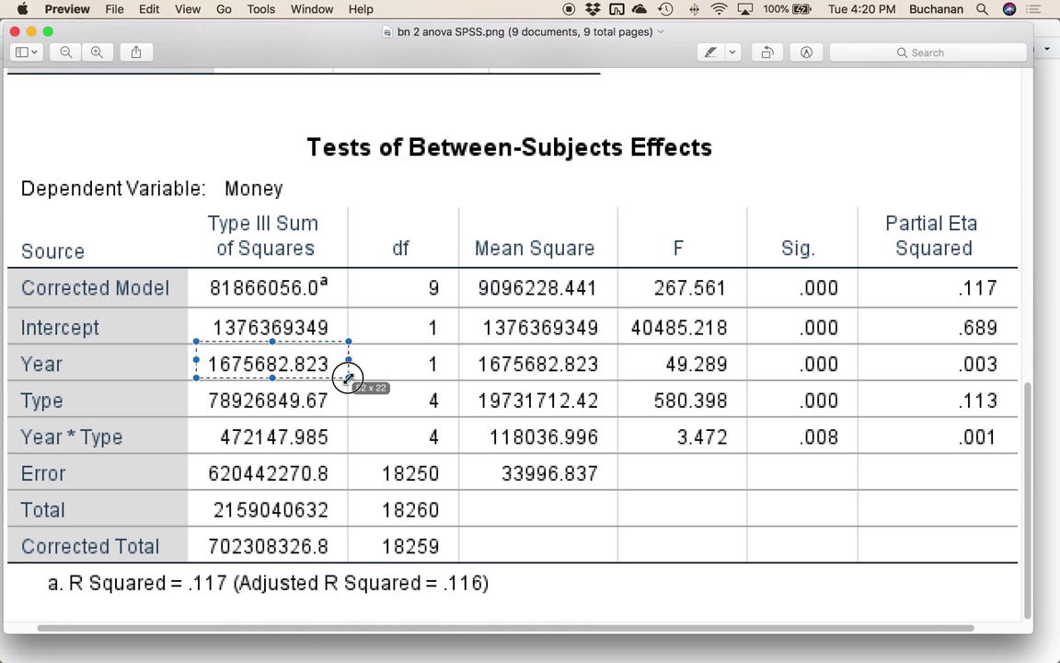
{"action": "left_click_drag", "start_coordinate": [192, 453], "coordinate": [345, 481]}
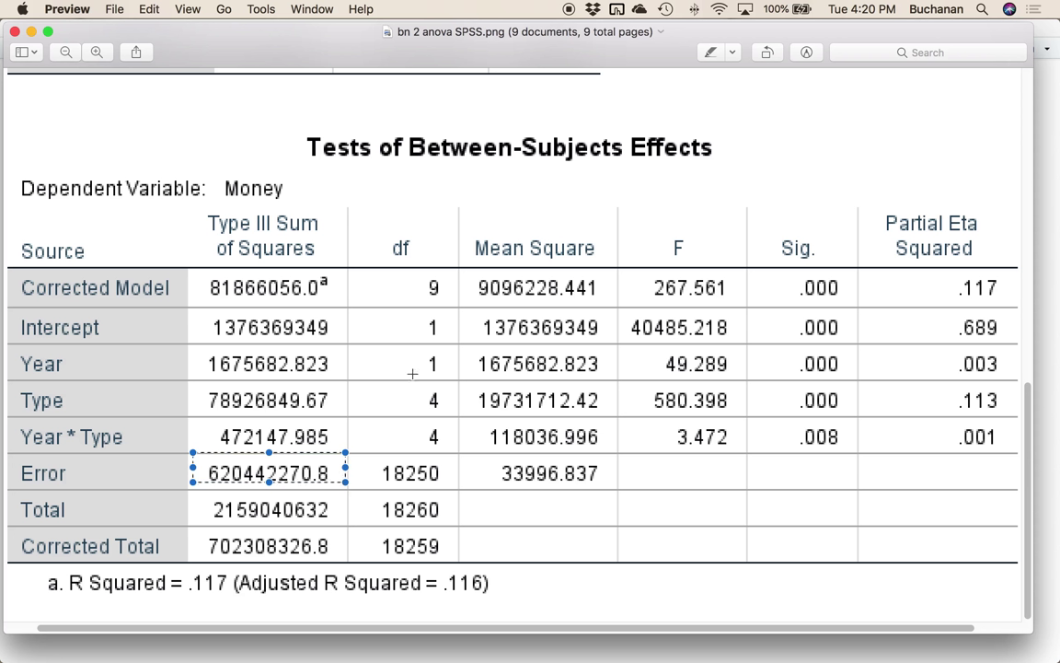
{"action": "left_click_drag", "start_coordinate": [357, 348], "coordinate": [470, 382]}
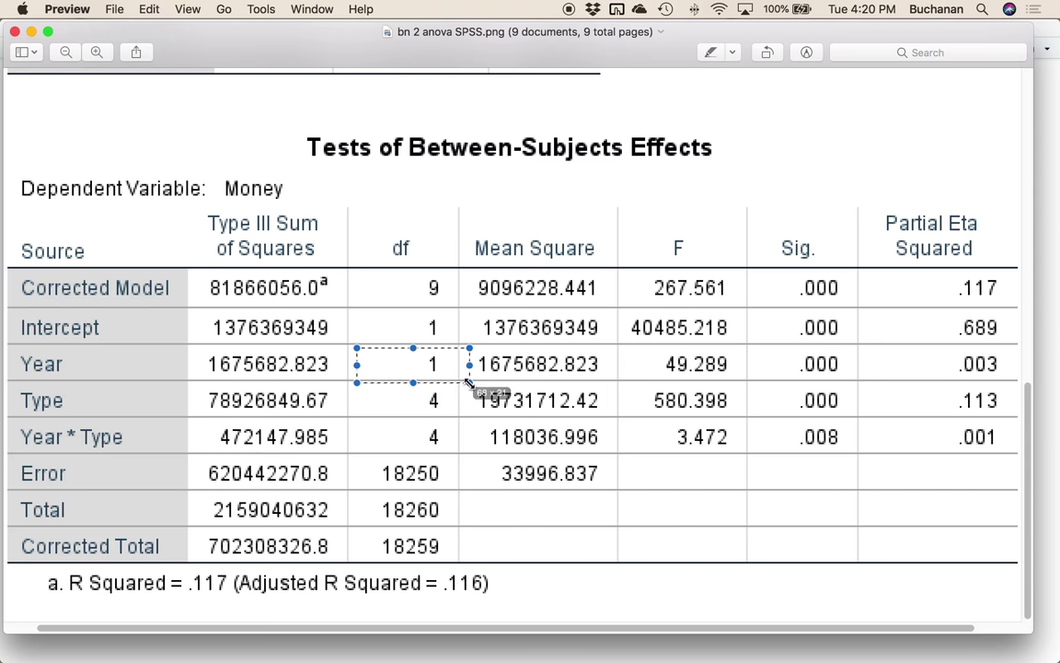
{"action": "left_click_drag", "start_coordinate": [353, 454], "coordinate": [458, 485]}
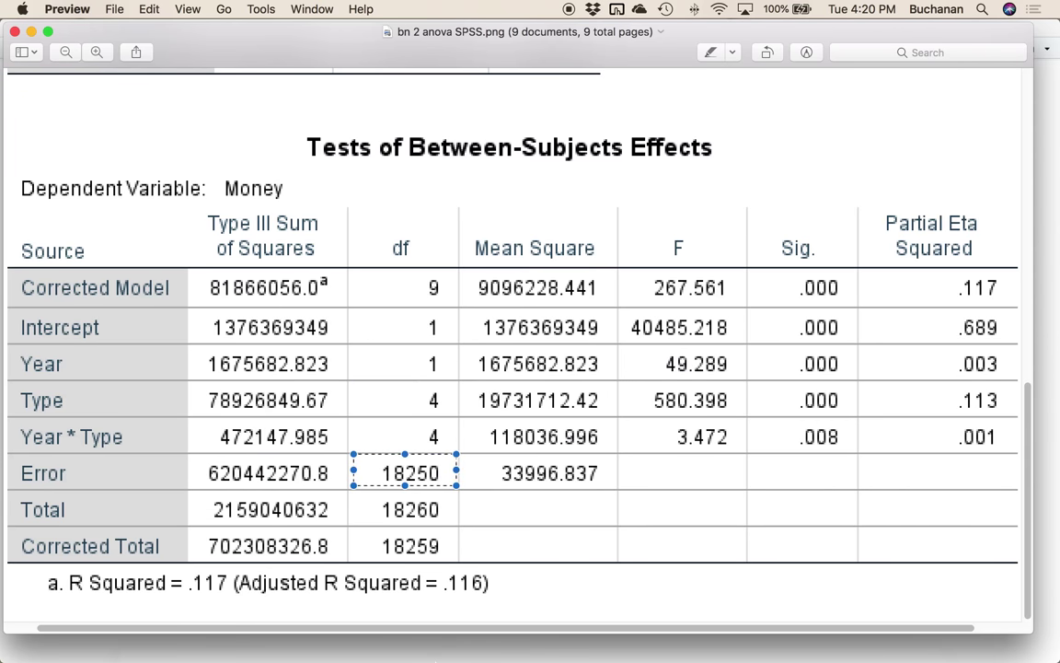
Enter df (Model) 1 and df (Error) 18250 in the calculator.
{"action": "mouse_move", "coordinate": [451, 645]}
{"action": "left_click", "coordinate": [566, 633]}
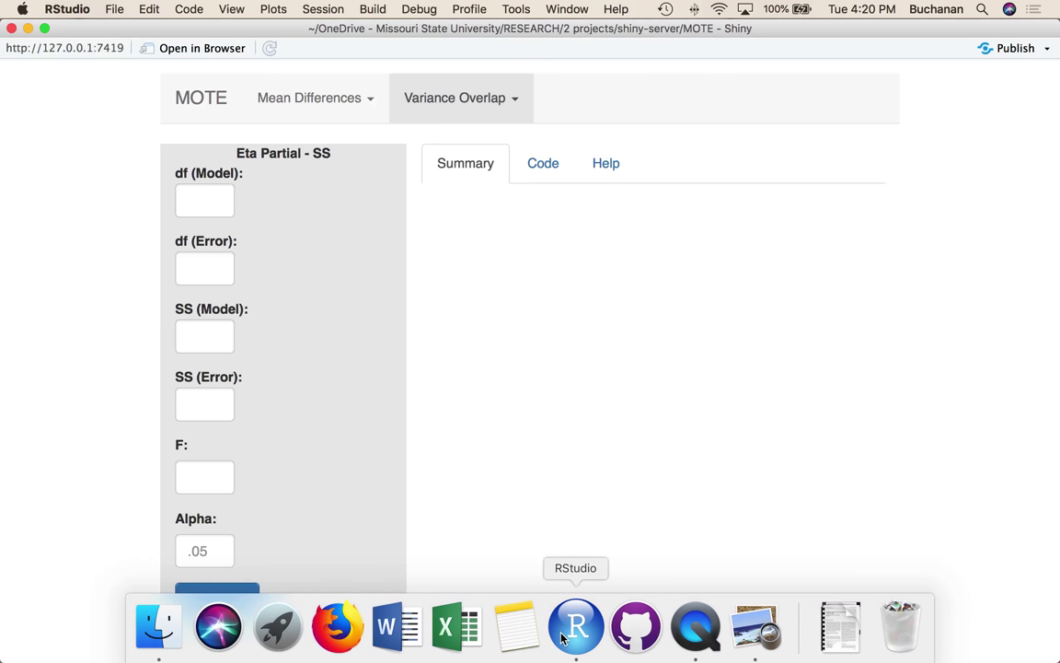
{"action": "left_click", "coordinate": [200, 205]}
{"action": "type", "text": "1"}
{"action": "key", "text": "Tab"}
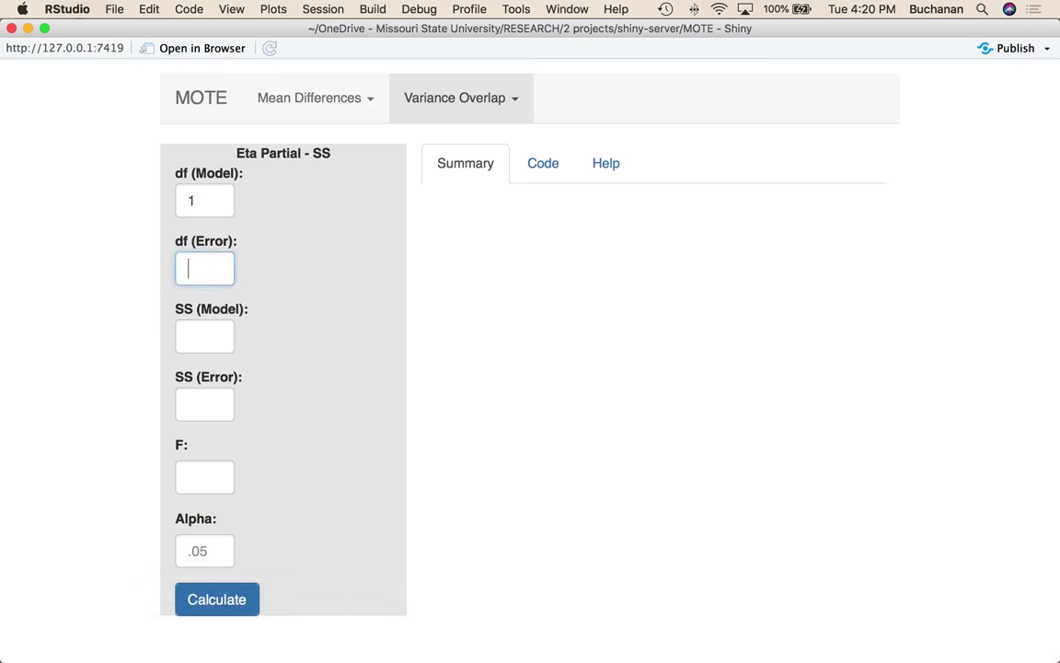
{"action": "type", "text": "18250"}
{"action": "key", "text": "Tab"}
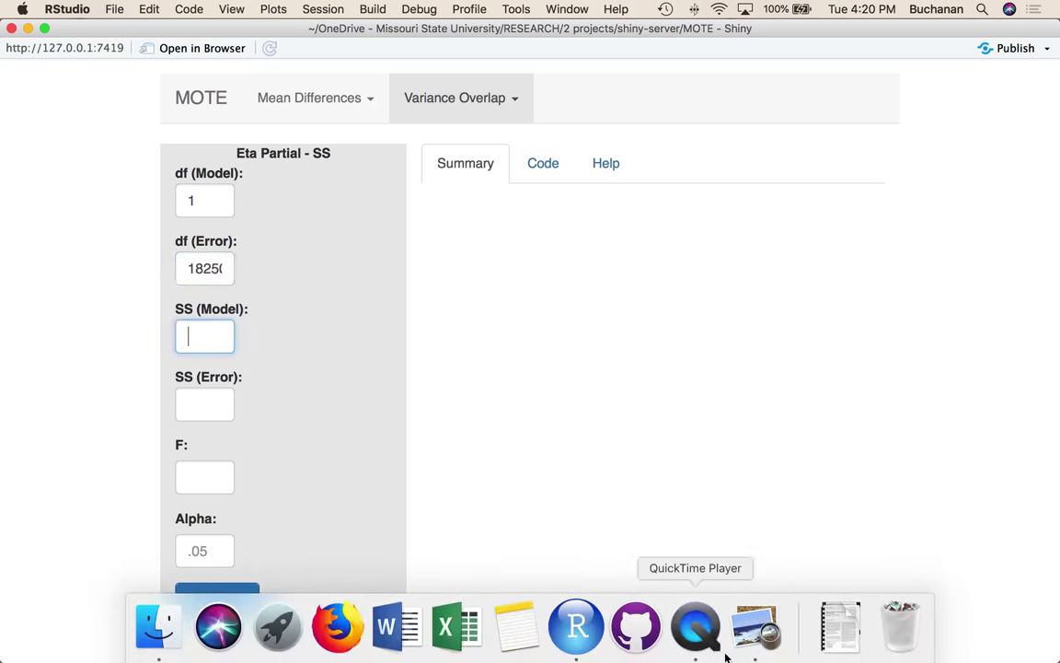
Look up the Year SS 1675682.823 and Error SS 620442270.8 in the SPSS table.
{"action": "left_click", "coordinate": [756, 650]}
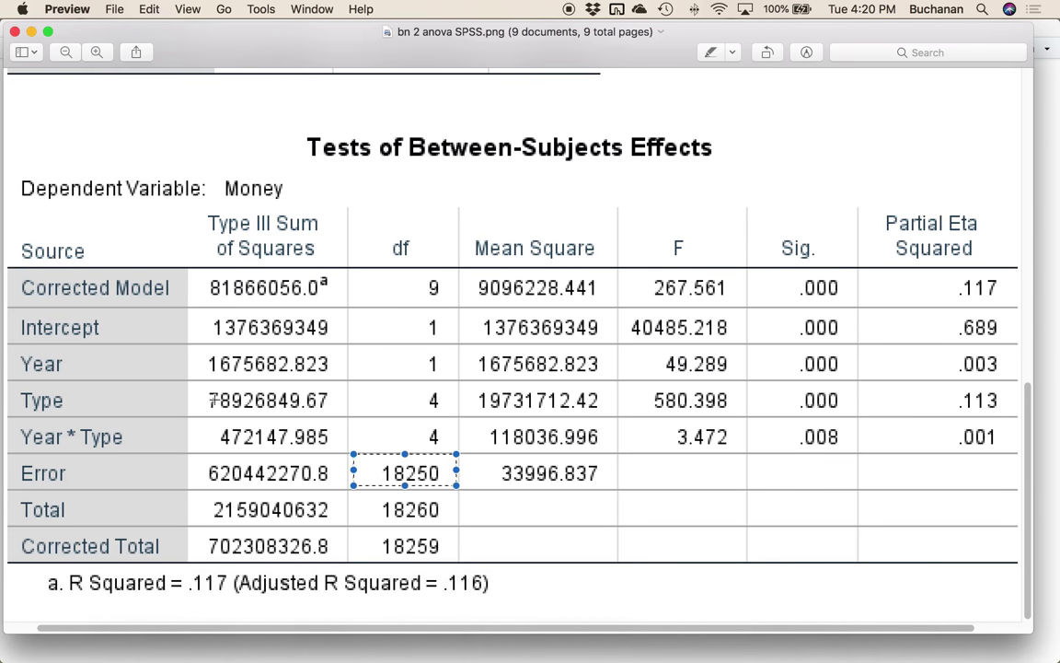
{"action": "left_click_drag", "start_coordinate": [195, 344], "coordinate": [349, 377]}
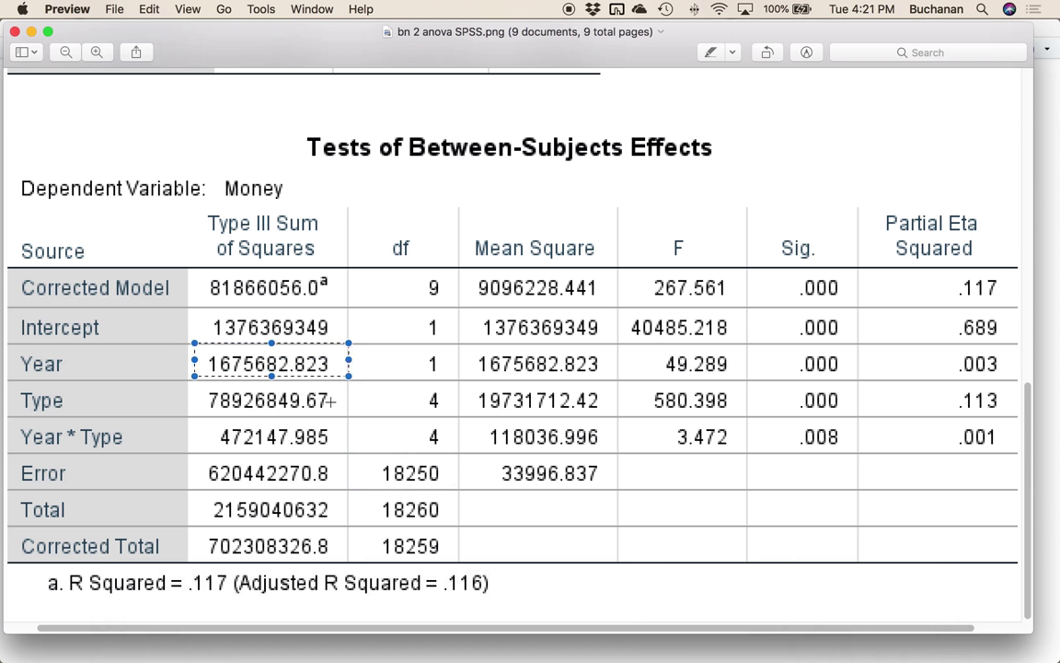
{"action": "left_click", "coordinate": [574, 624]}
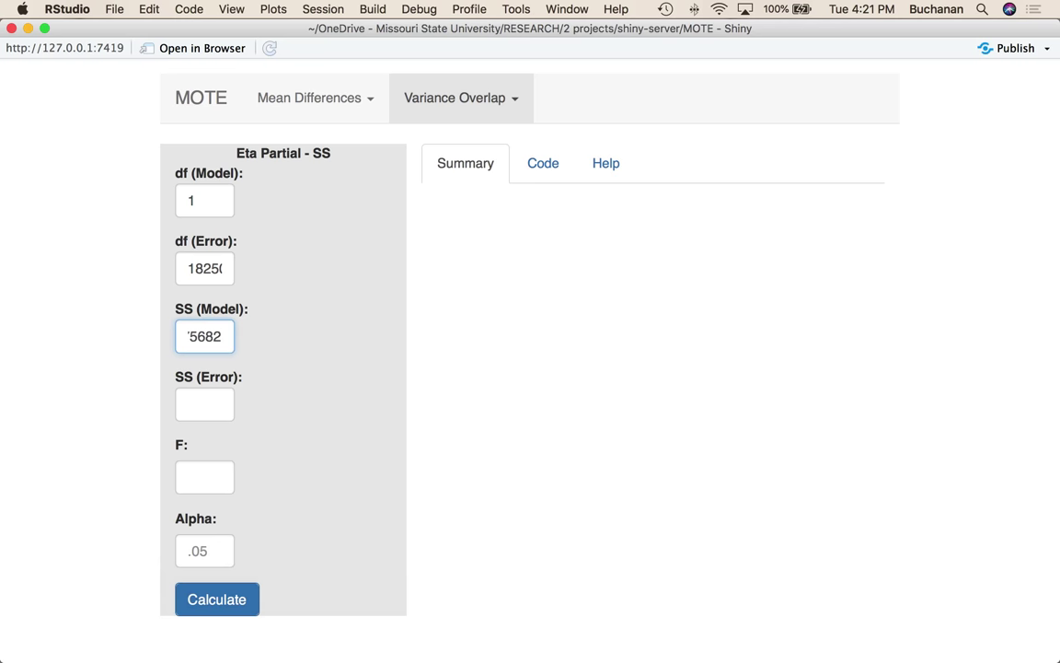
{"action": "left_click", "coordinate": [776, 656]}
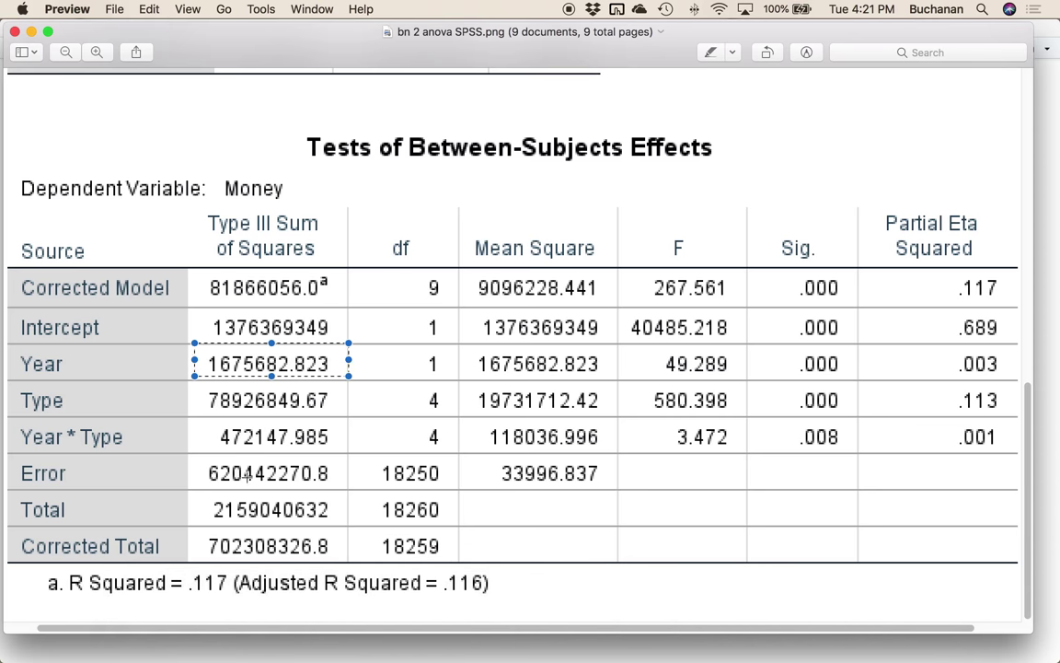
{"action": "left_click_drag", "start_coordinate": [189, 458], "coordinate": [339, 485]}
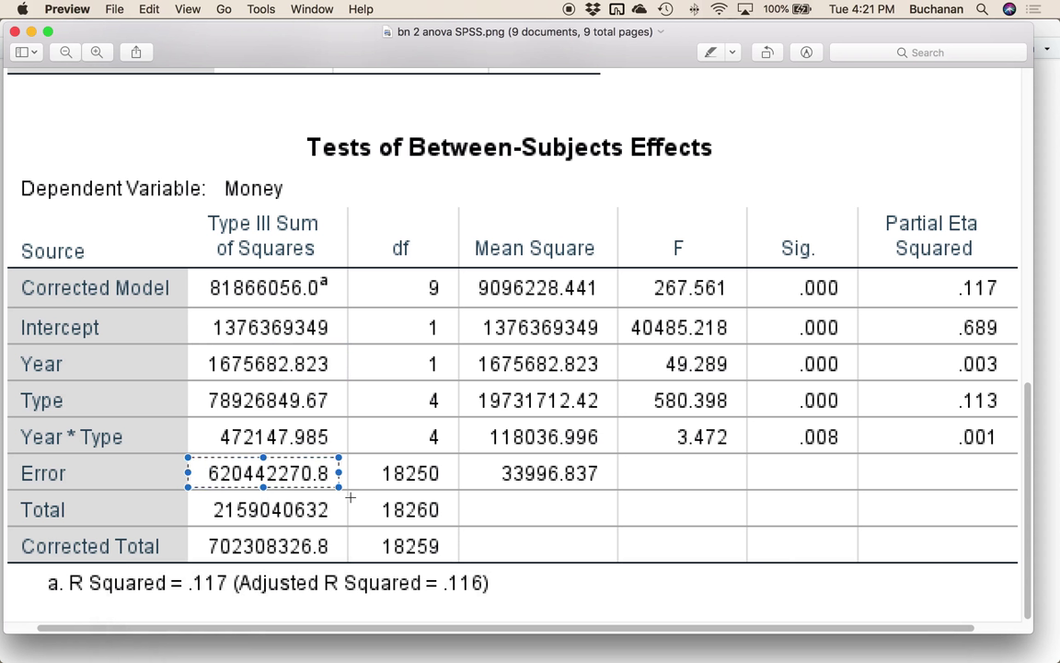
{"action": "mouse_move", "coordinate": [451, 655]}
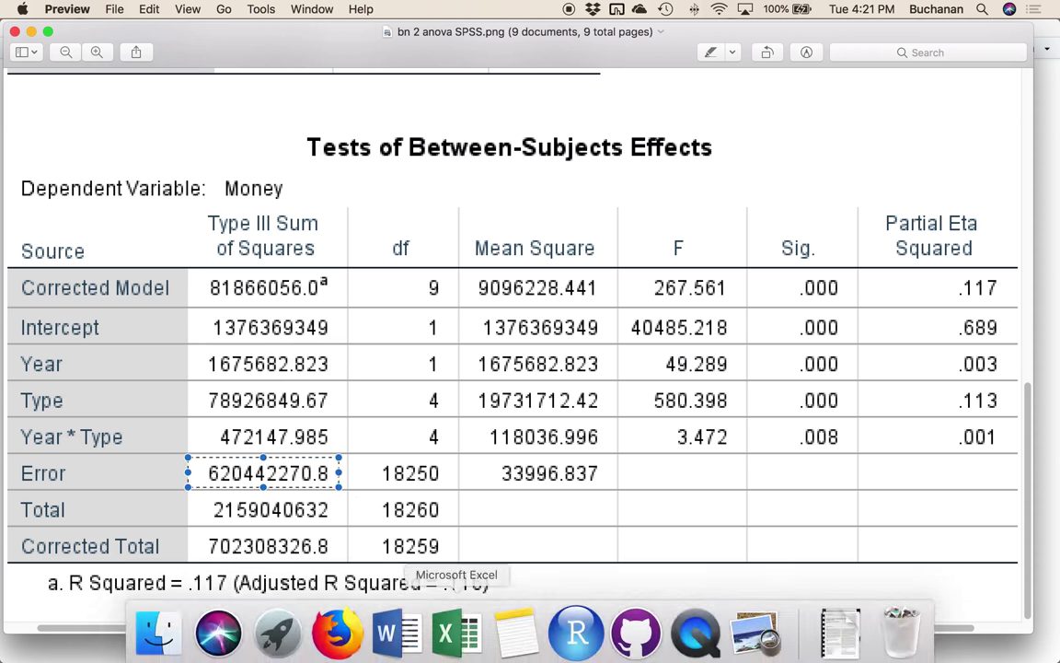
Enter 620442270 as the error sum of squares.
{"action": "left_click", "coordinate": [589, 635]}
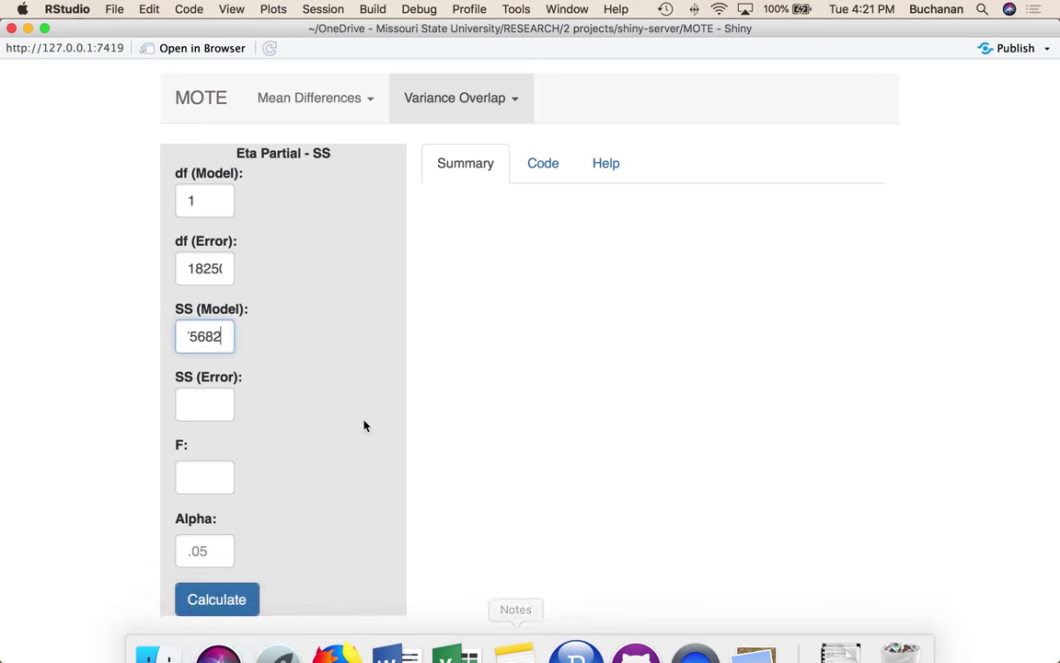
{"action": "left_click", "coordinate": [221, 403]}
{"action": "type", "text": "62"}
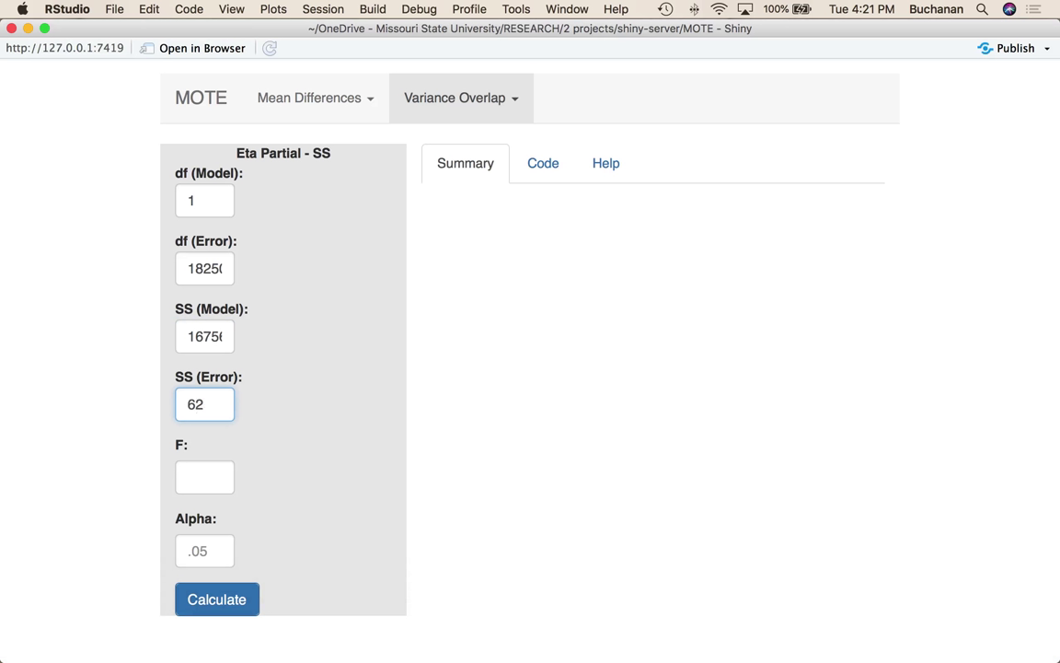
{"action": "type", "text": "04422"}
{"action": "type", "text": "70"}
{"action": "key", "text": "Tab"}
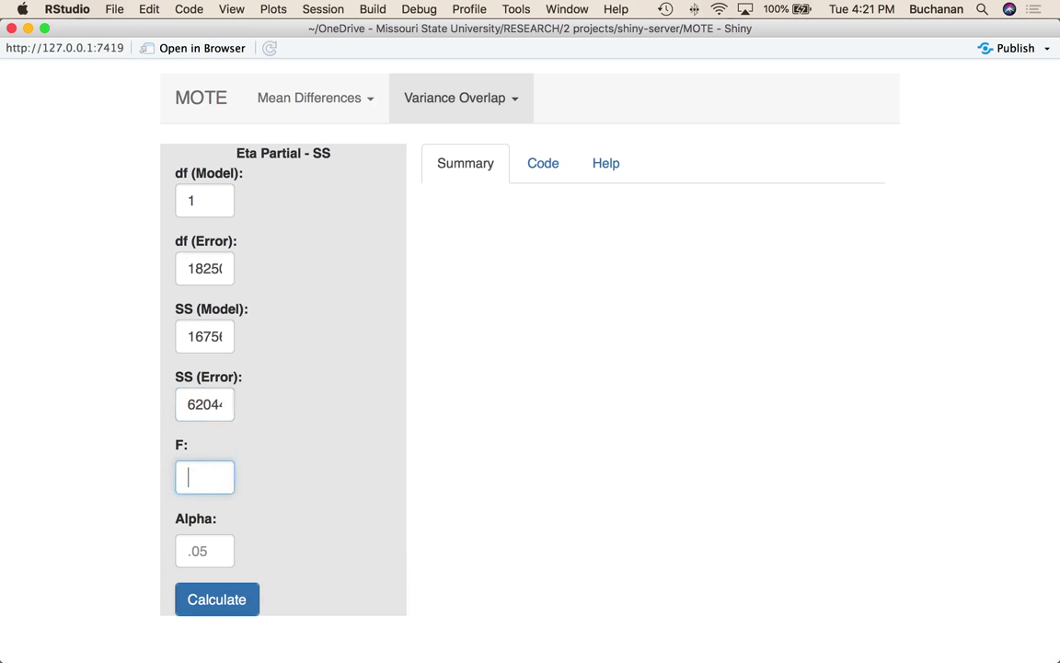
Look up the Year F value 49.289 and the Year and Error df in the SPSS table.
{"action": "left_click", "coordinate": [723, 608]}
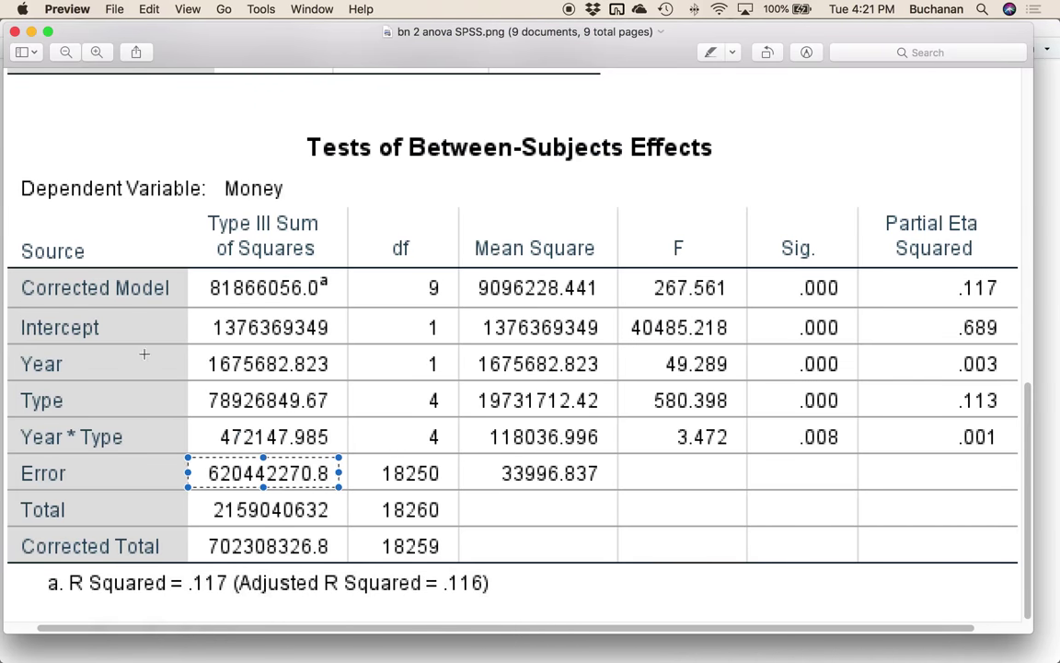
{"action": "left_click_drag", "start_coordinate": [633, 348], "coordinate": [747, 378]}
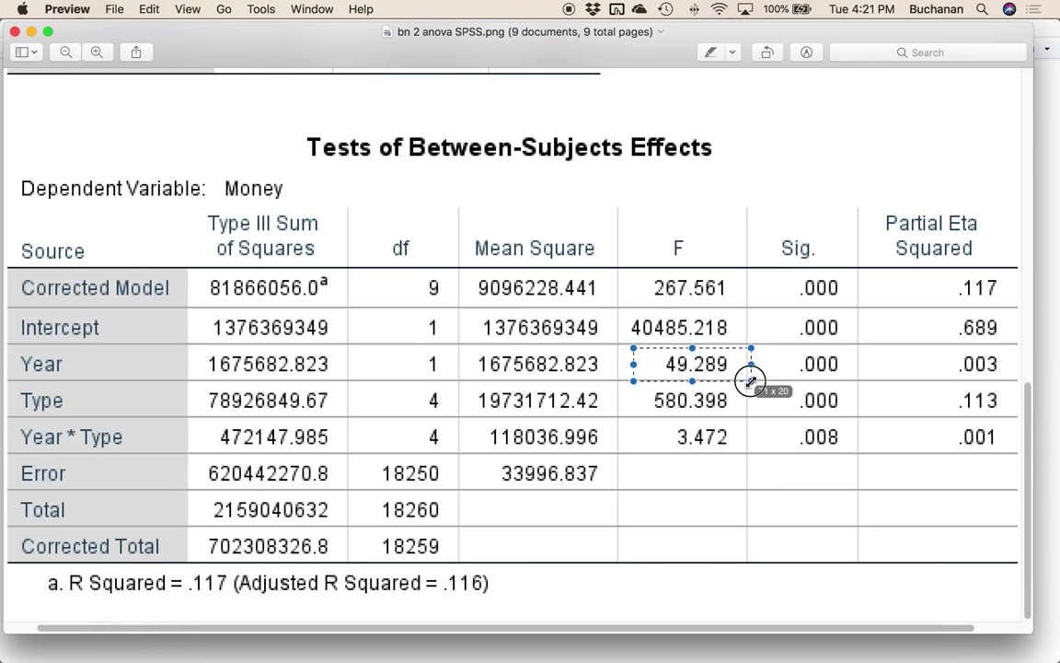
{"action": "left_click_drag", "start_coordinate": [391, 348], "coordinate": [456, 366]}
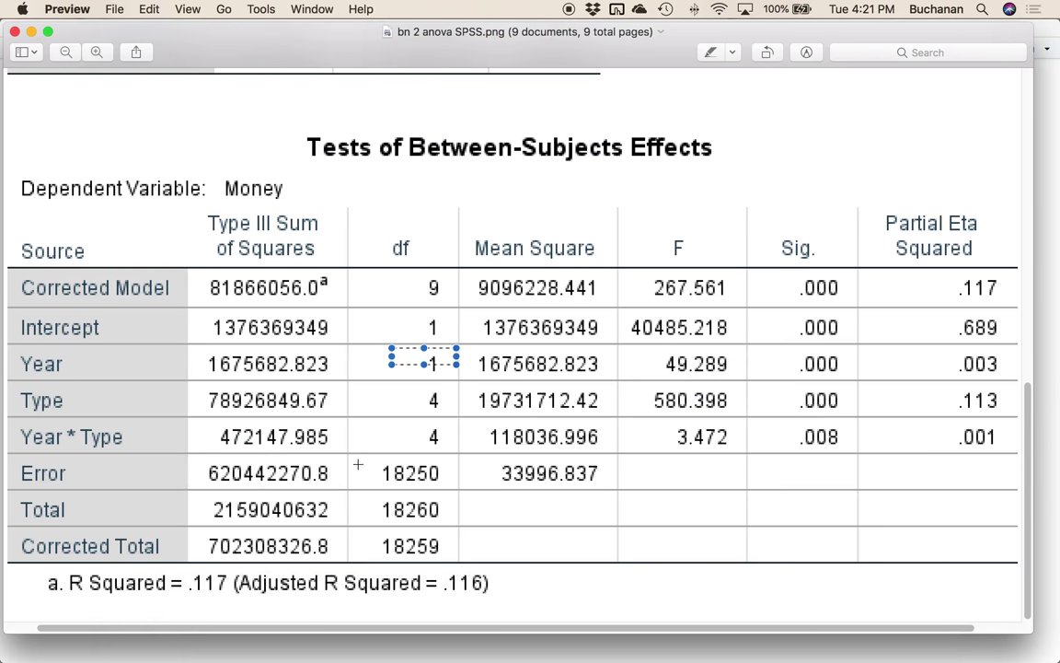
{"action": "left_click_drag", "start_coordinate": [187, 341], "coordinate": [457, 380]}
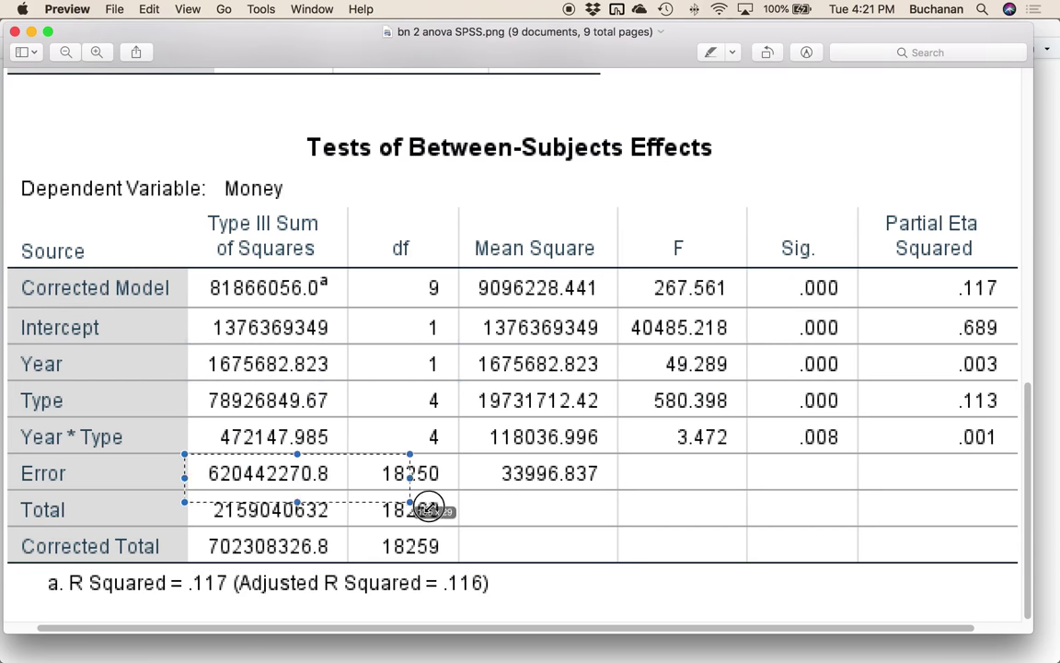
{"action": "left_click_drag", "start_coordinate": [428, 508], "coordinate": [473, 488]}
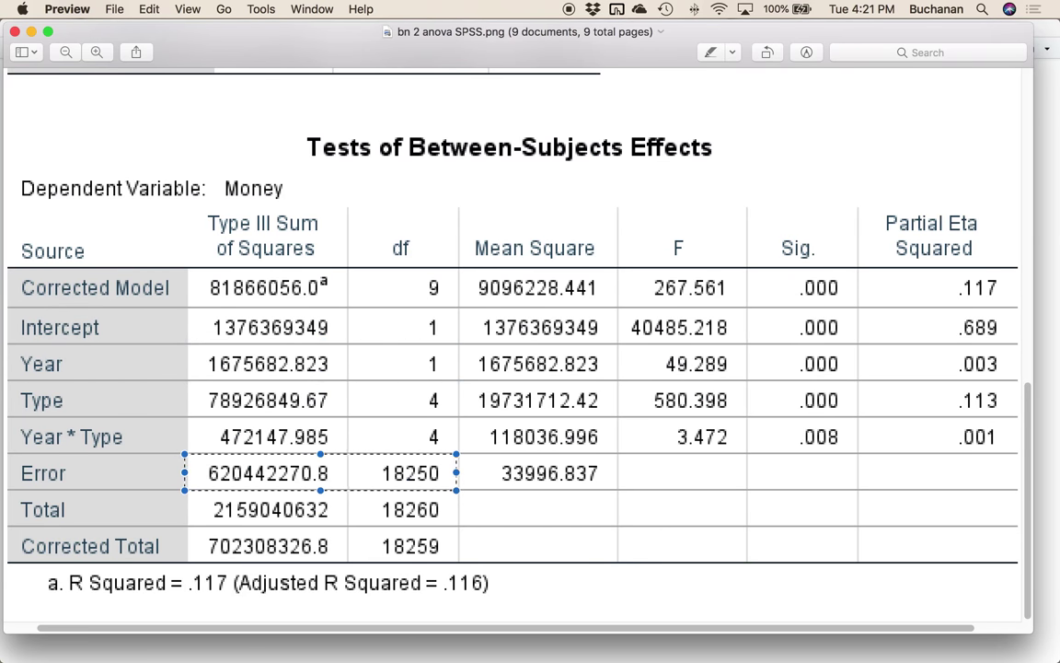
{"action": "mouse_move", "coordinate": [750, 657]}
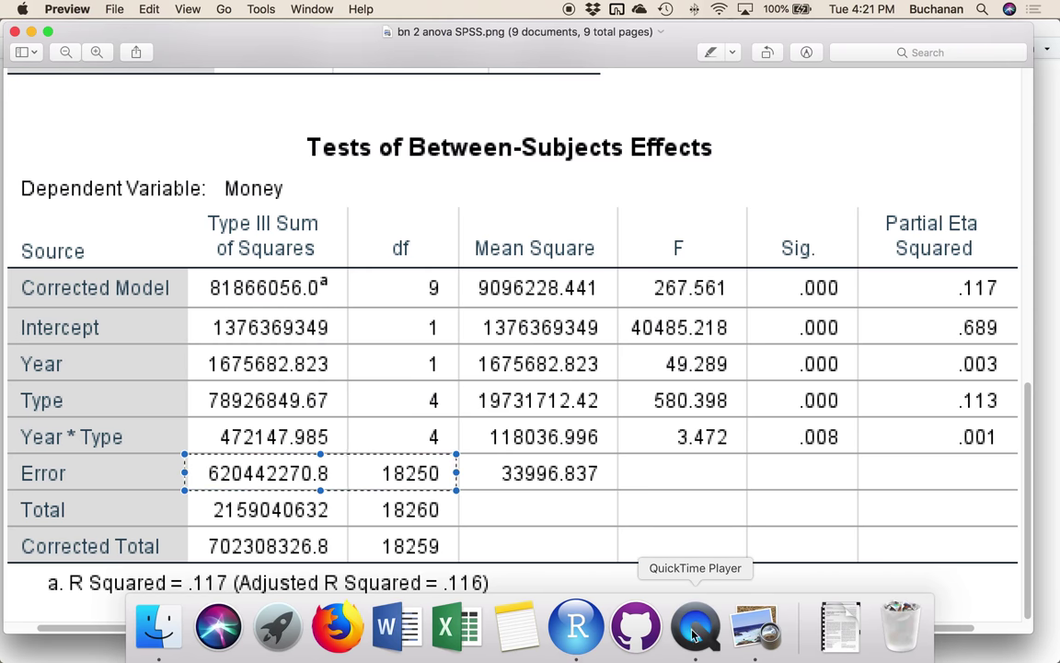
Enter F 49.289 and alpha .01, then calculate partial eta squared.
{"action": "left_click", "coordinate": [576, 626]}
{"action": "type", "text": "4"}
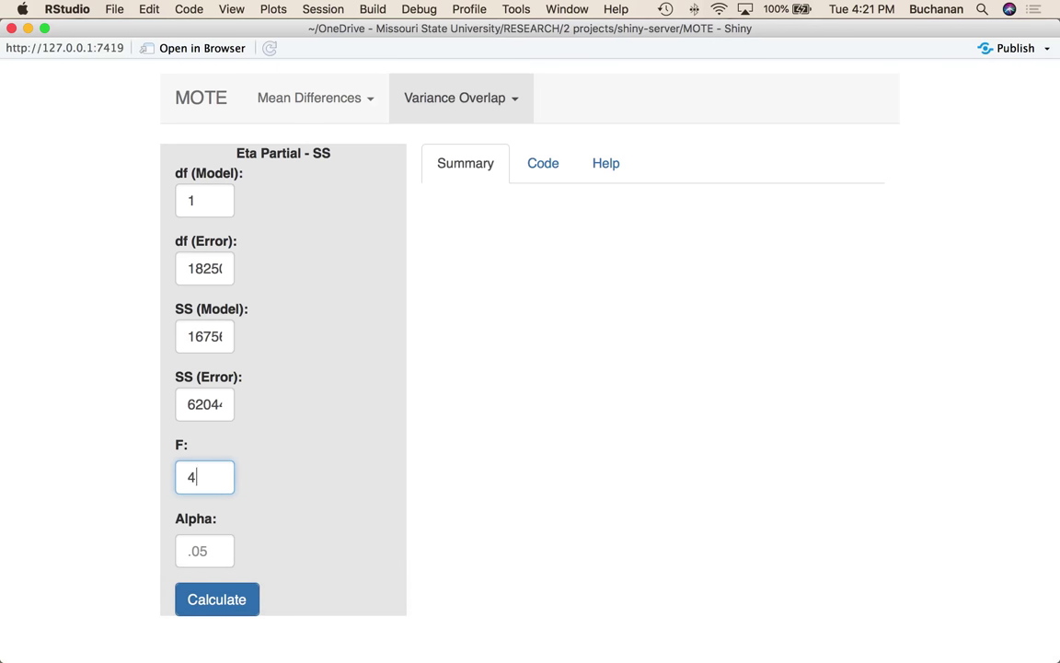
{"action": "type", "text": "9.289"}
{"action": "key", "text": "Tab"}
{"action": "type", "text": ".01"}
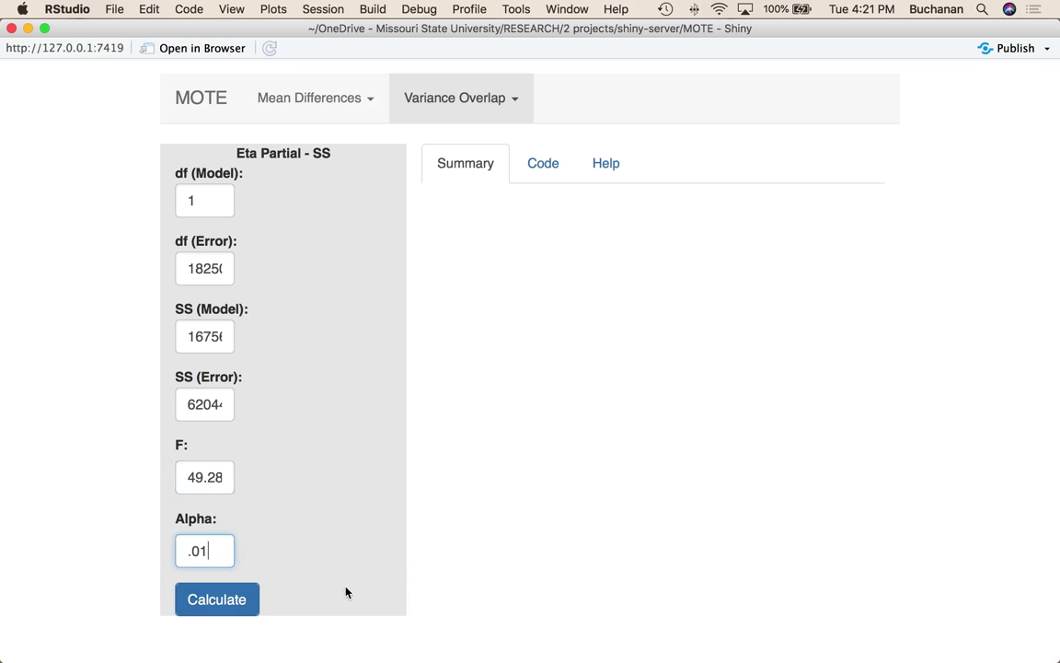
{"action": "left_click", "coordinate": [210, 612]}
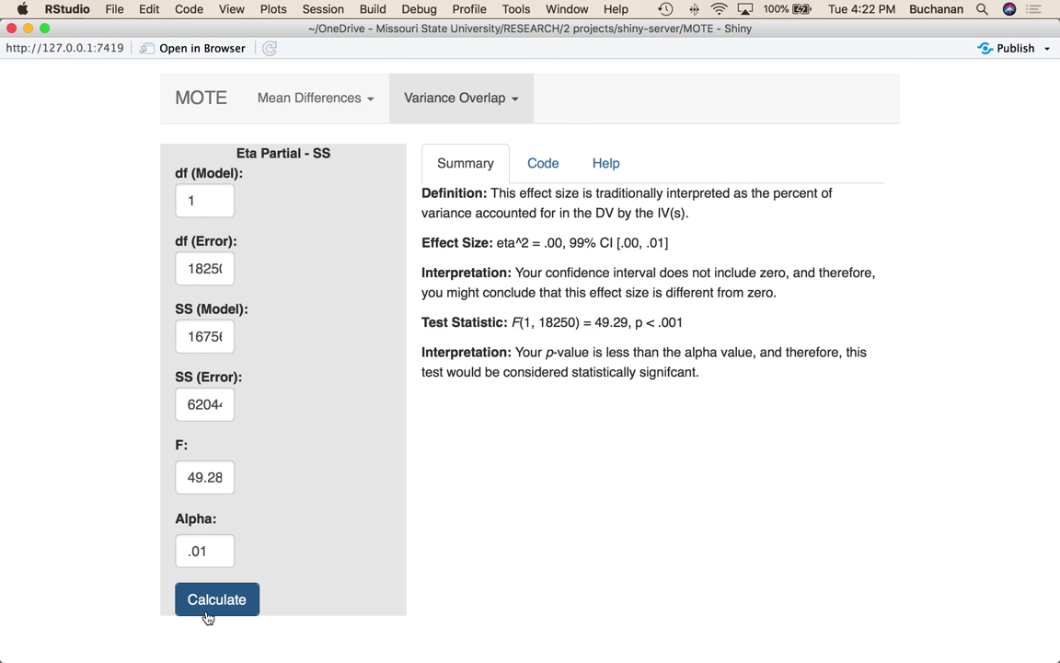
Mark the Year partial eta squared .003 and the Type sum of squares 78926849.67 in SPSS.
{"action": "mouse_move", "coordinate": [277, 635]}
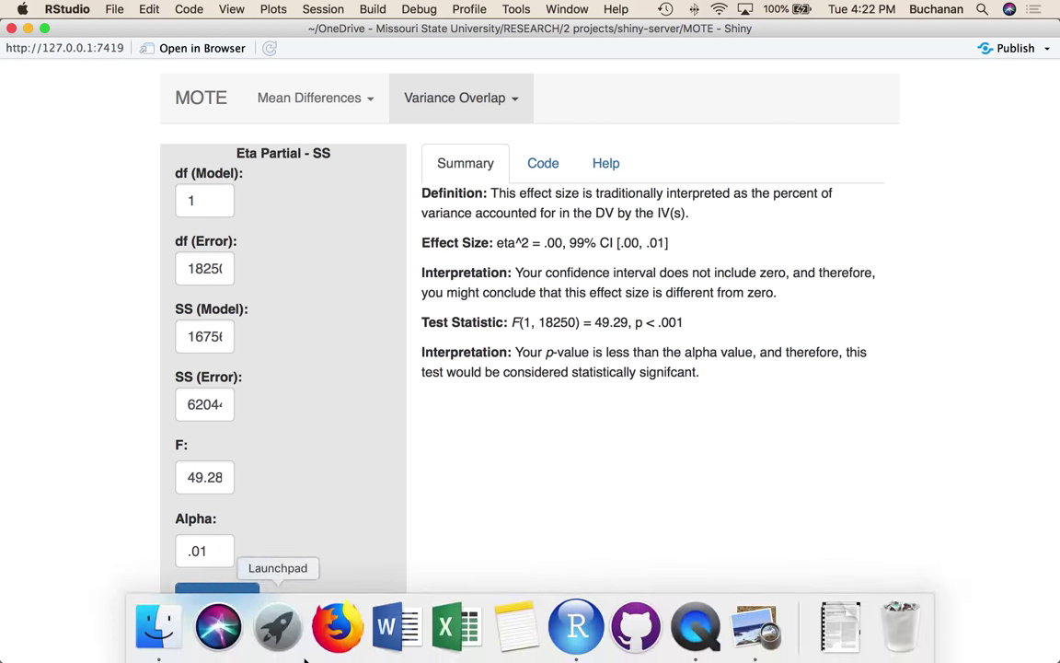
{"action": "left_click", "coordinate": [755, 626]}
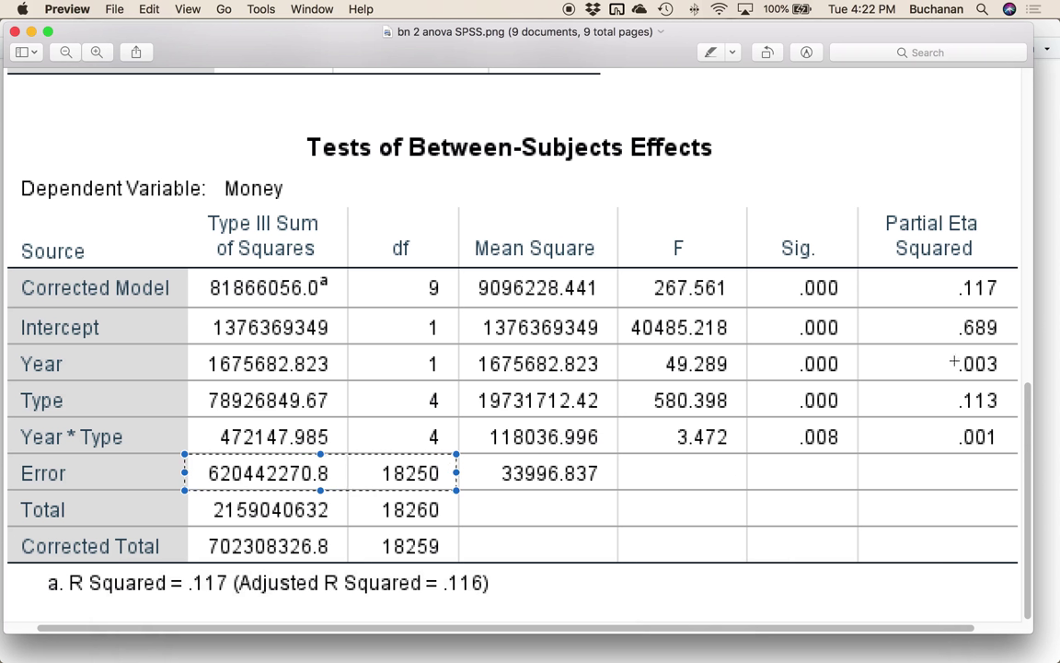
{"action": "left_click_drag", "start_coordinate": [948, 346], "coordinate": [990, 367]}
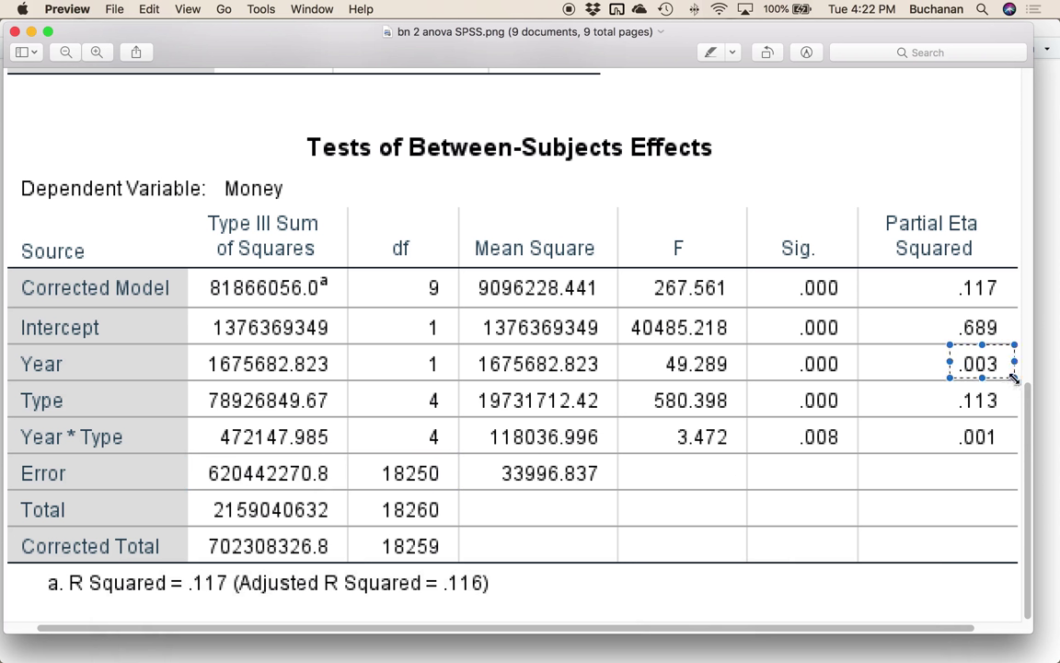
{"action": "scroll", "coordinate": [819, 398], "scroll_direction": "up", "scroll_amount": 1}
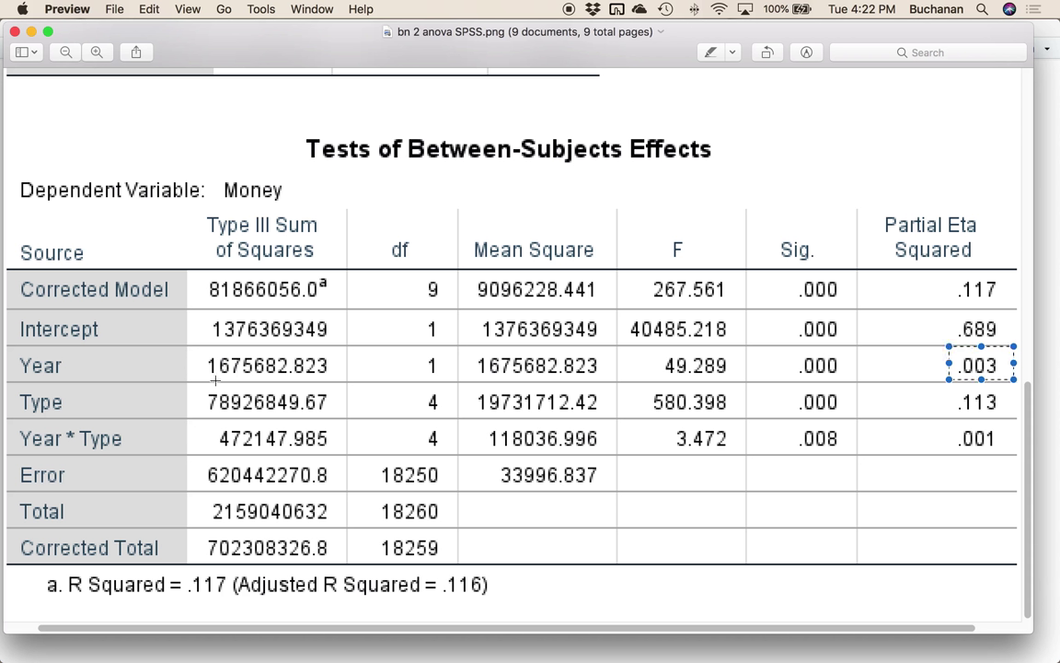
{"action": "left_click_drag", "start_coordinate": [189, 383], "coordinate": [348, 411]}
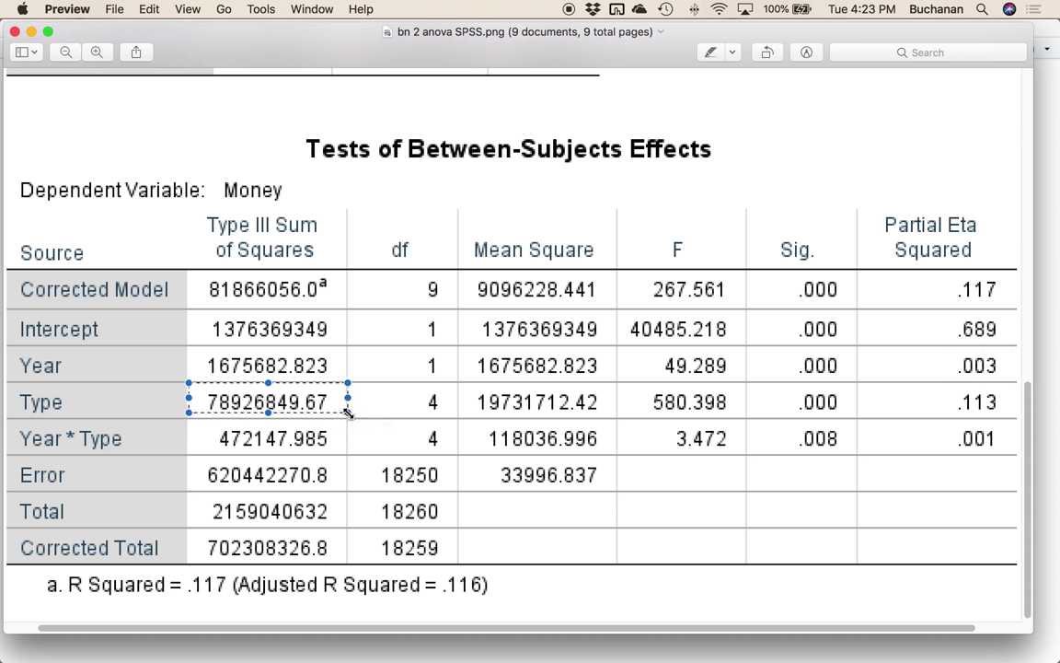
{"action": "mouse_move", "coordinate": [455, 635]}
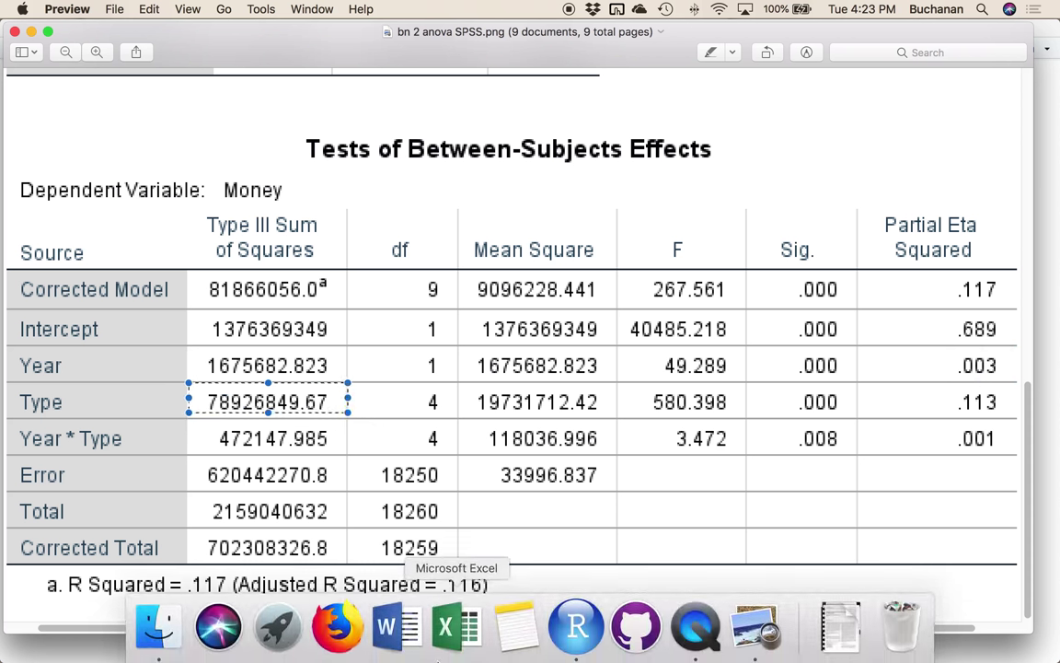
Replace SS (Model) with 789269.85, checking against the SPSS table.
{"action": "left_click", "coordinate": [558, 641]}
{"action": "double_click", "coordinate": [206, 335]}
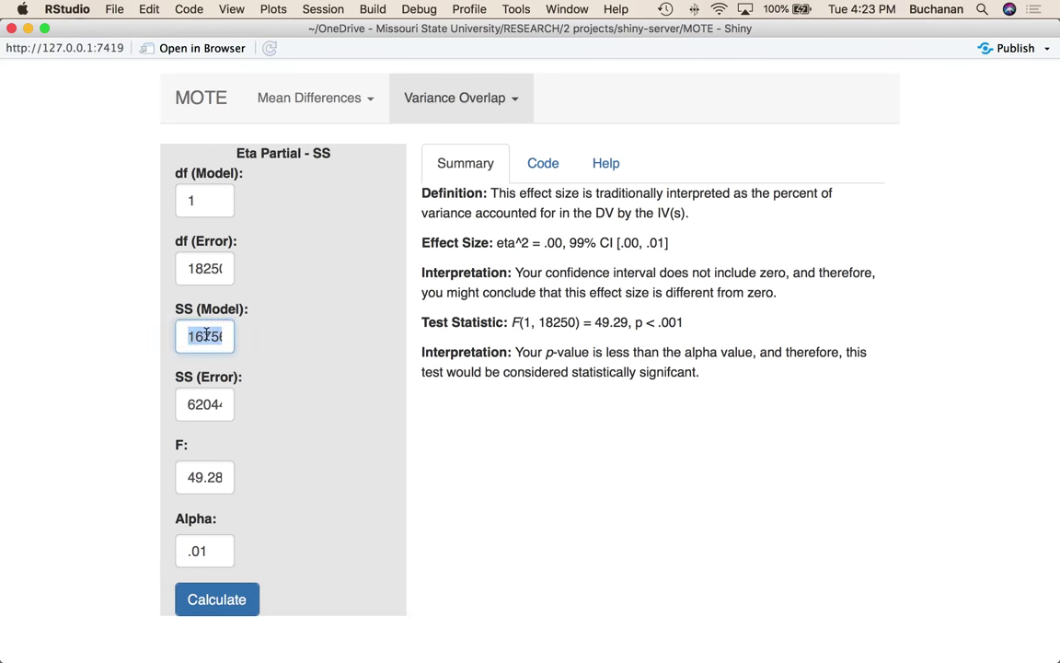
{"action": "type", "text": "789269.85"}
{"action": "key", "text": "Tab"}
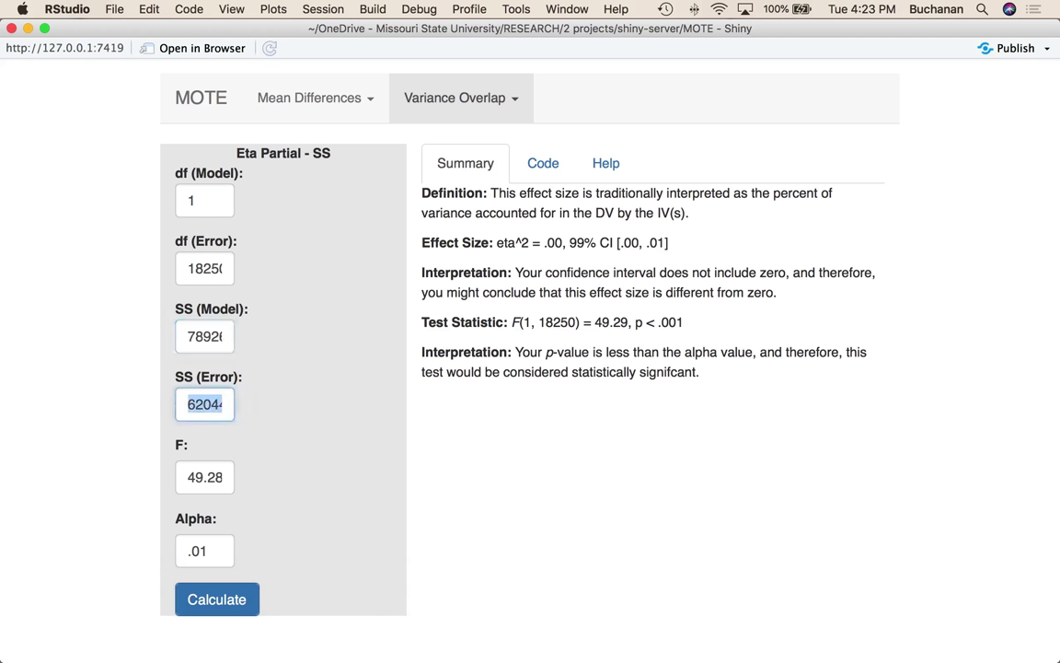
{"action": "mouse_move", "coordinate": [451, 635]}
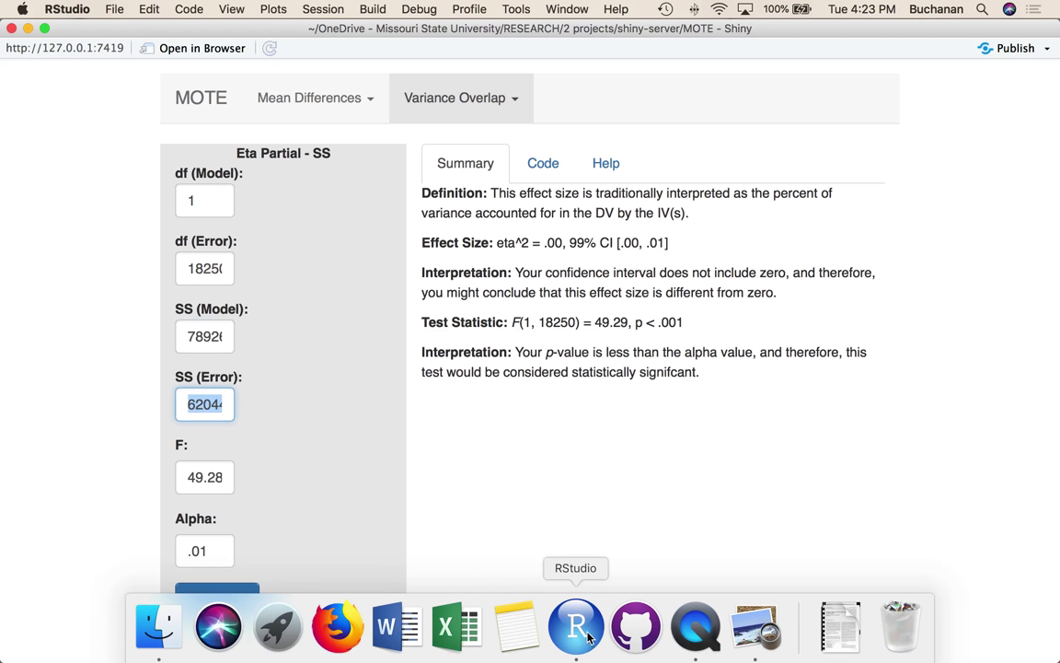
{"action": "left_click", "coordinate": [732, 630]}
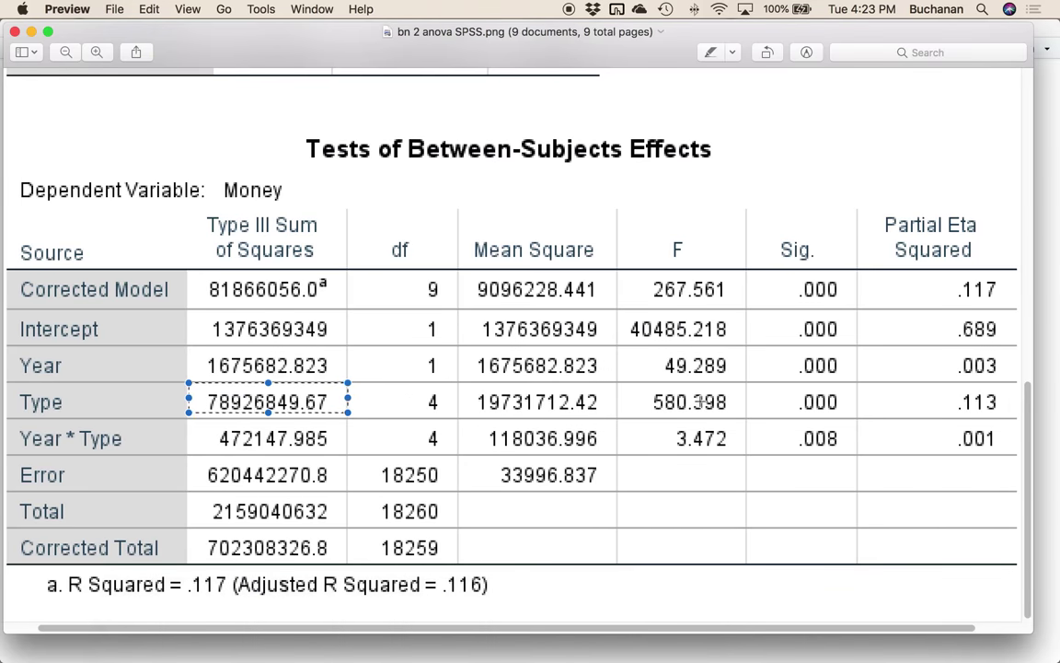
{"action": "mouse_move", "coordinate": [593, 635]}
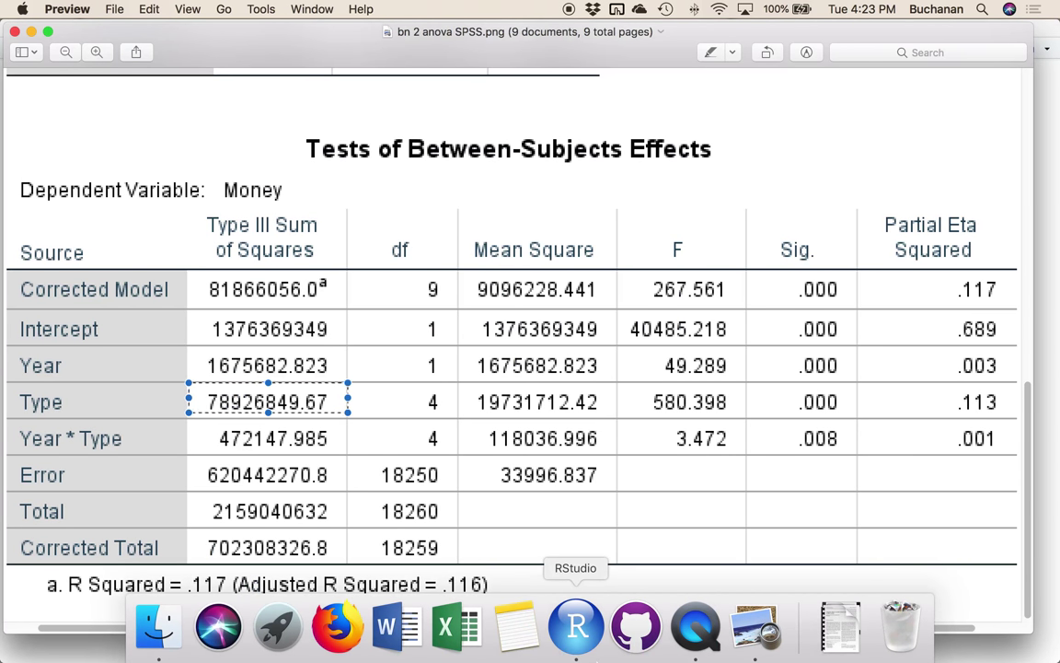
{"action": "left_click", "coordinate": [593, 635]}
Set df (Model) to 4 and F to 580, then recalculate the effect size.
{"action": "left_click", "coordinate": [198, 201]}
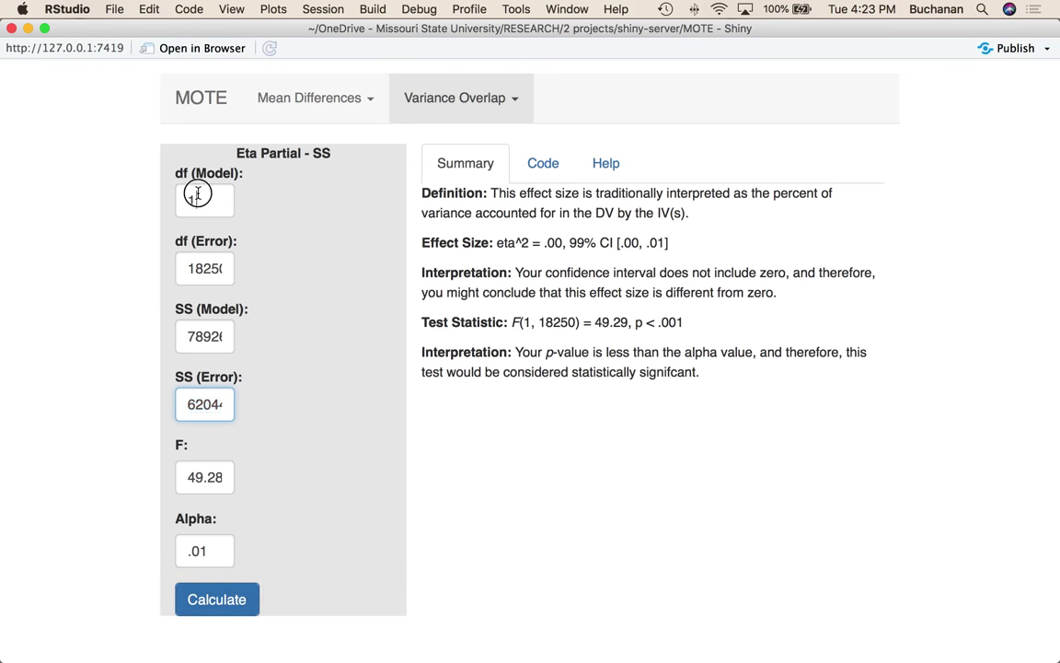
{"action": "key", "text": "BackSpace"}
{"action": "type", "text": "4"}
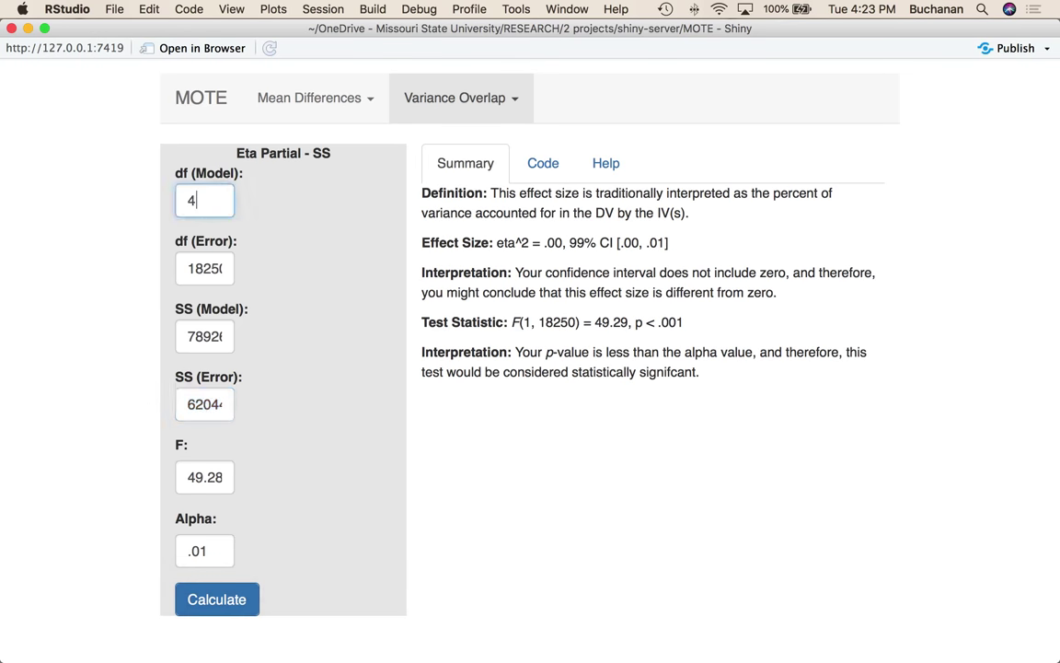
{"action": "key", "text": "Tab"}
{"action": "key", "text": "Tab"}
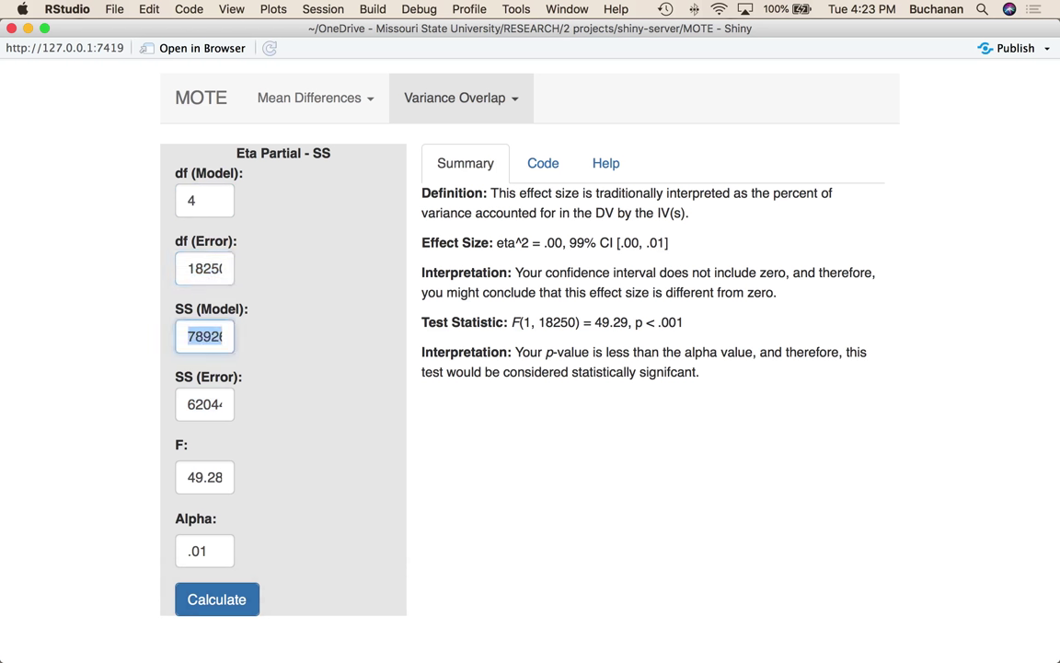
{"action": "key", "text": "Tab"}
{"action": "key", "text": "Tab"}
{"action": "type", "text": "580"}
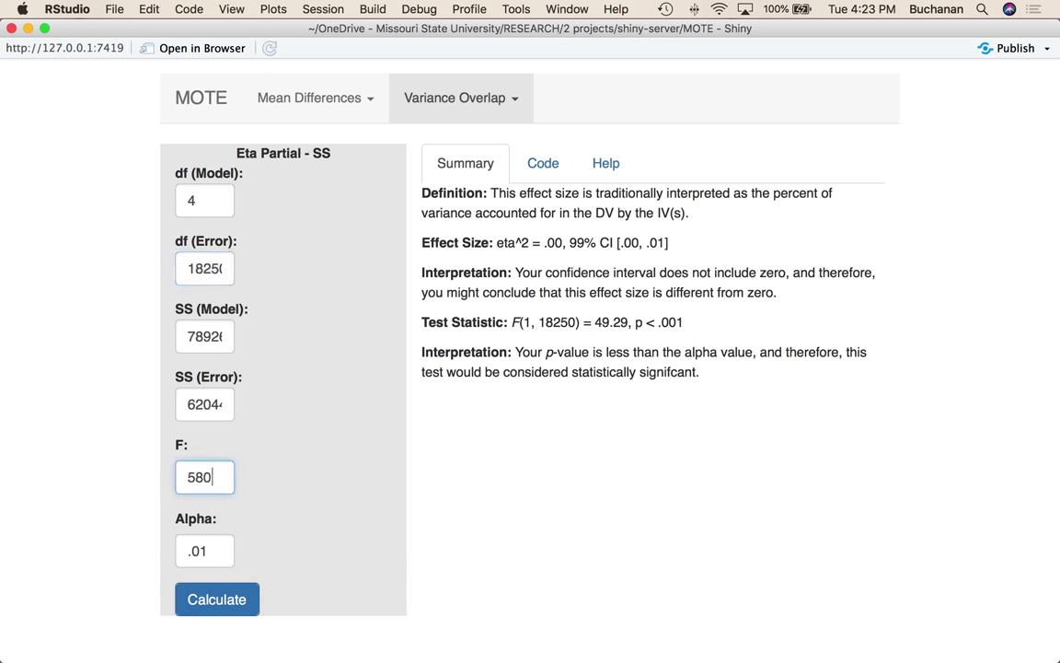
{"action": "left_click", "coordinate": [237, 602]}
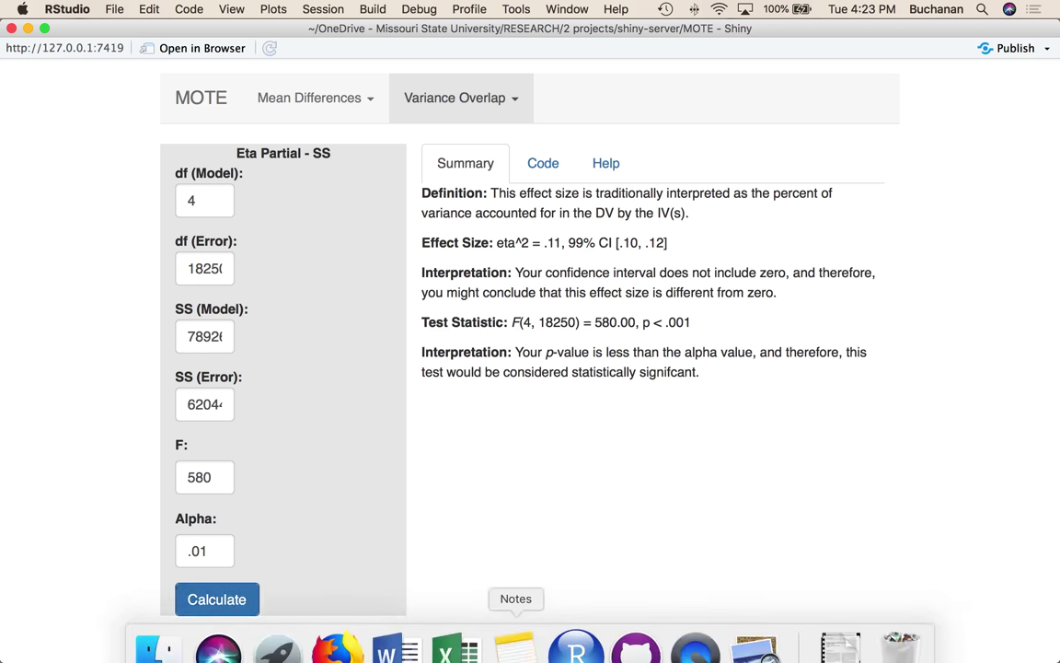
{"action": "left_click", "coordinate": [755, 619]}
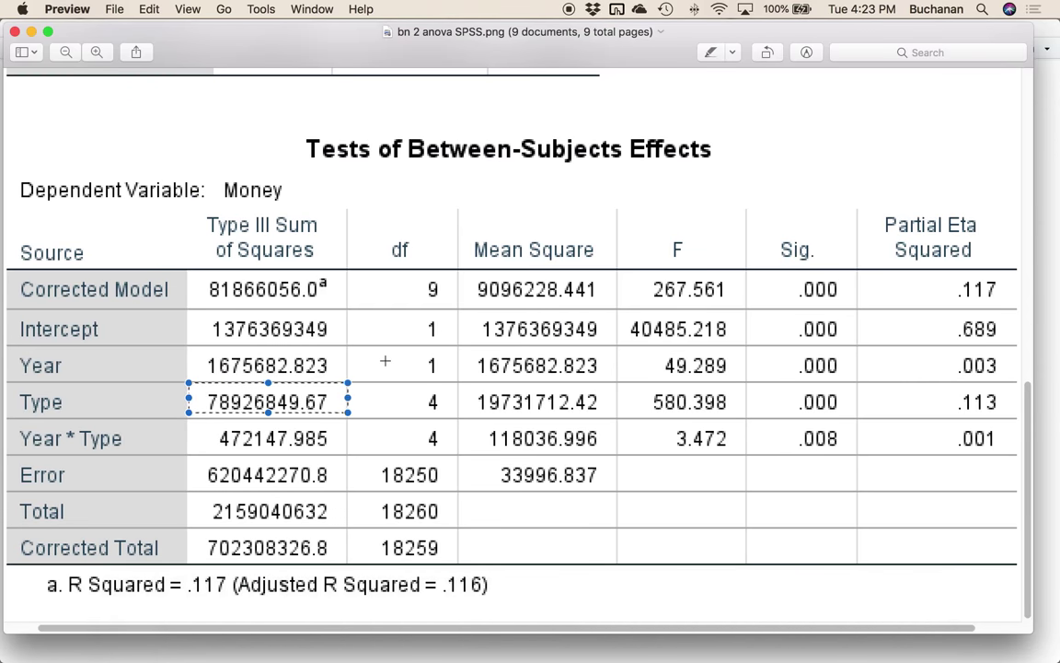
Zoom out on the SPSS page and move to the mix 2 anova JASP.png image.
{"action": "key", "text": "super+minus"}
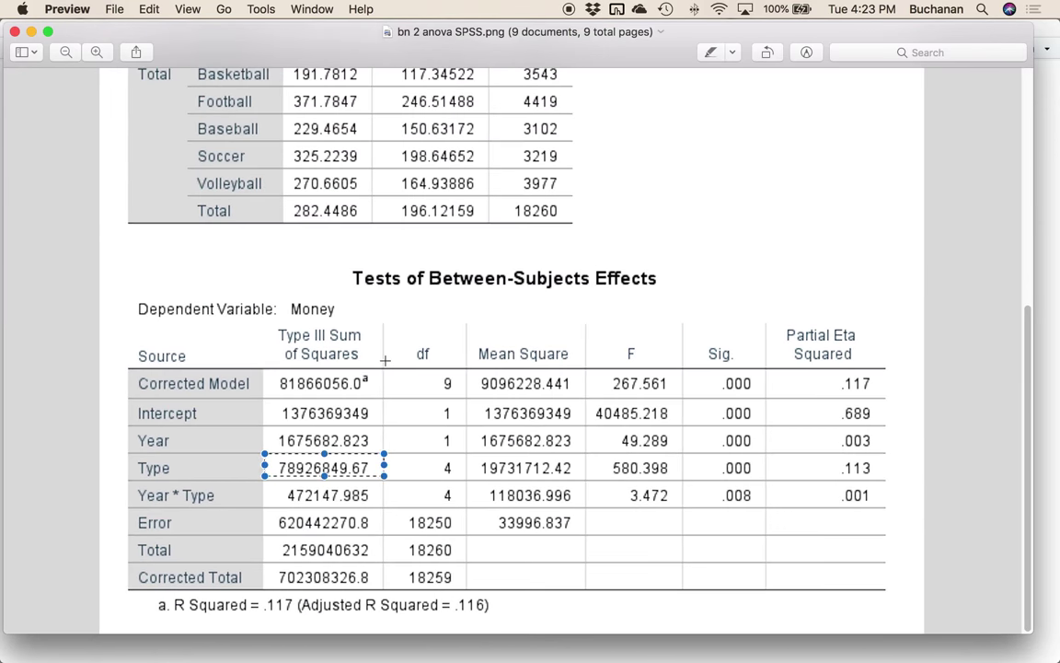
{"action": "scroll", "coordinate": [385, 360], "scroll_direction": "up", "scroll_amount": 2}
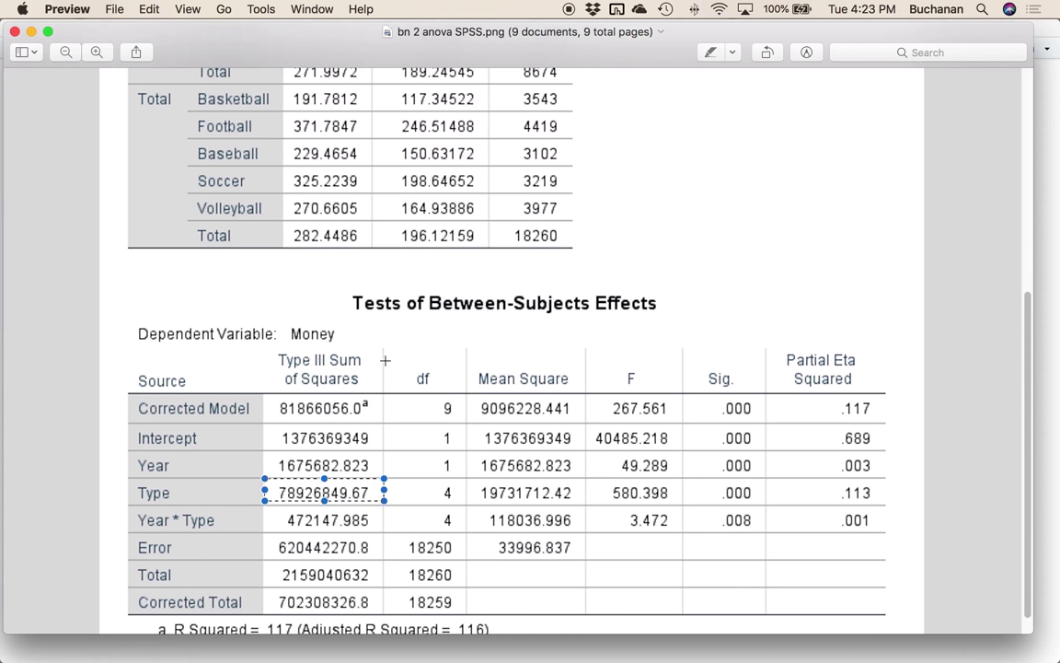
{"action": "key", "text": "super+minus"}
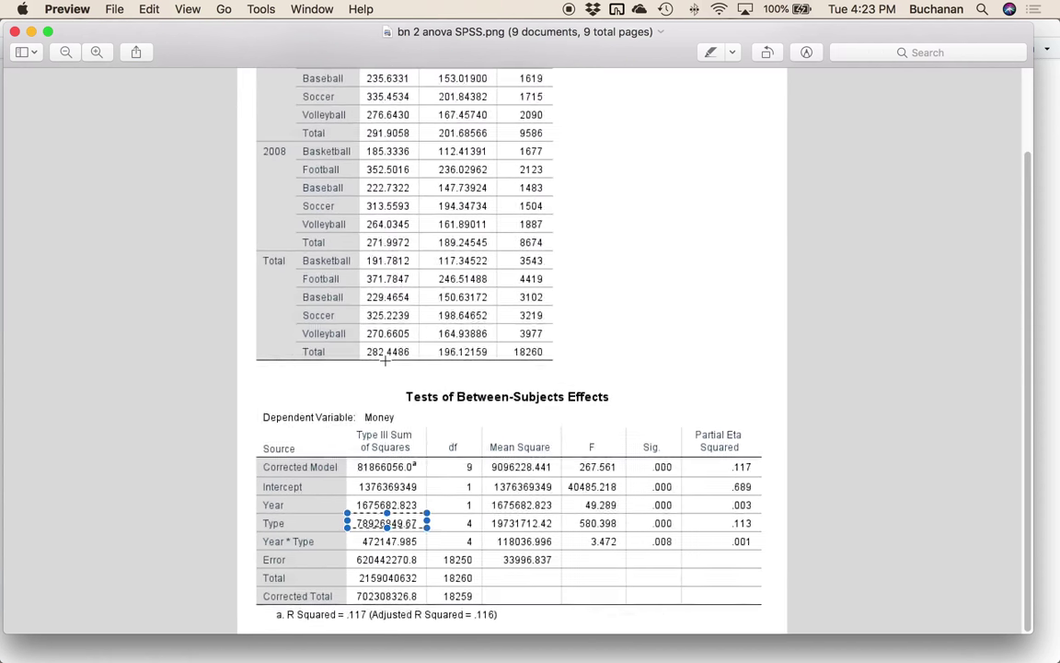
{"action": "key", "text": "super+minus"}
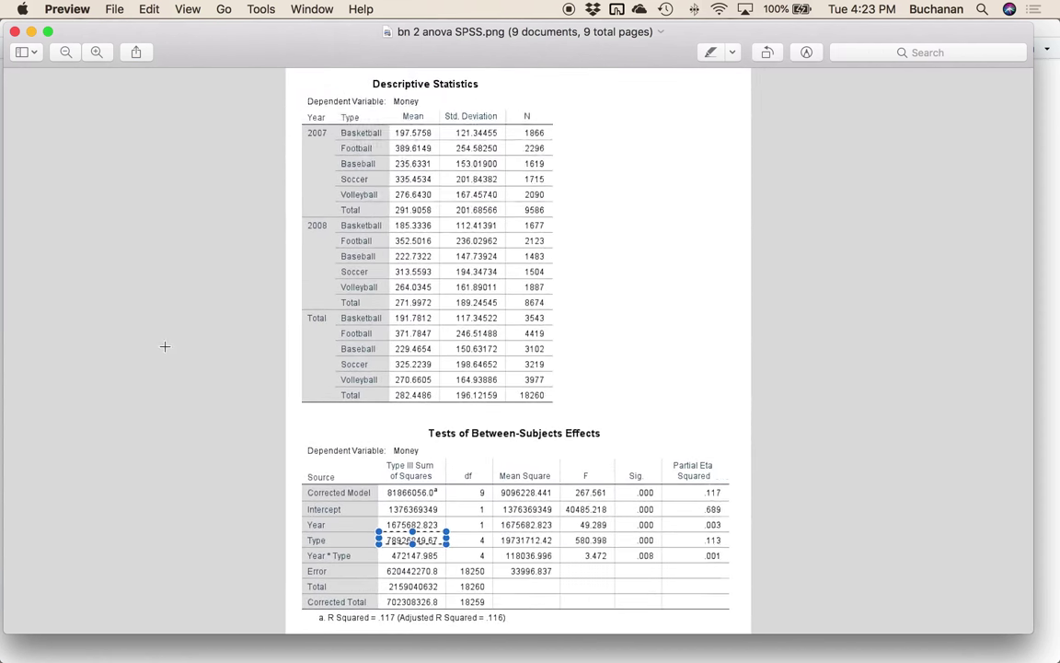
{"action": "key", "text": "Down"}
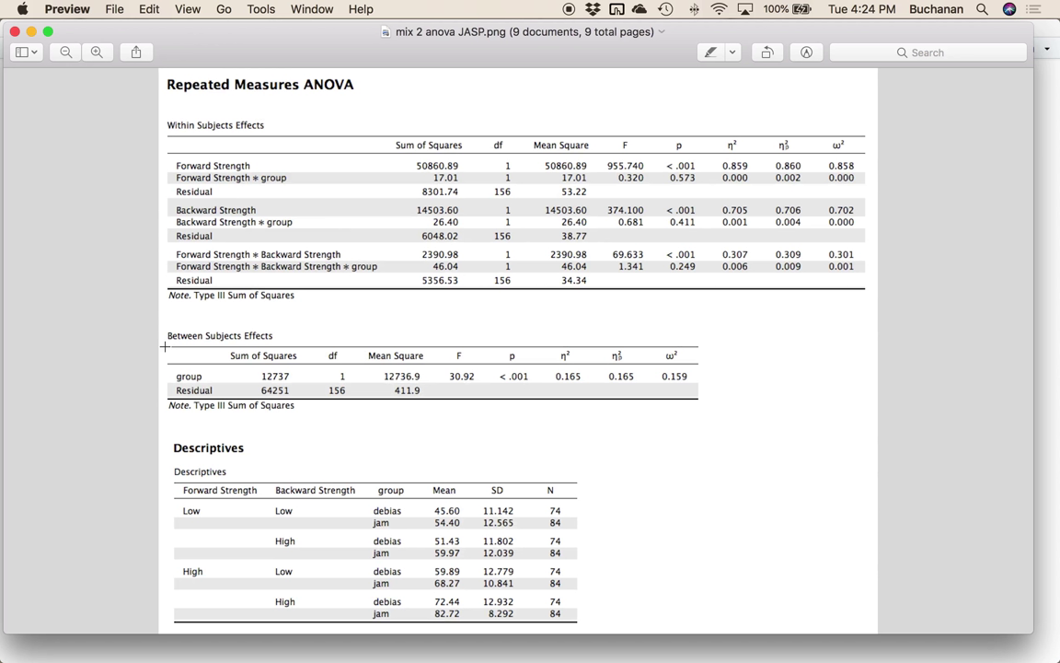
Zoom into the JASP repeated-measures tables and mark the df values 1 and 156.
{"action": "key", "text": "super+plus"}
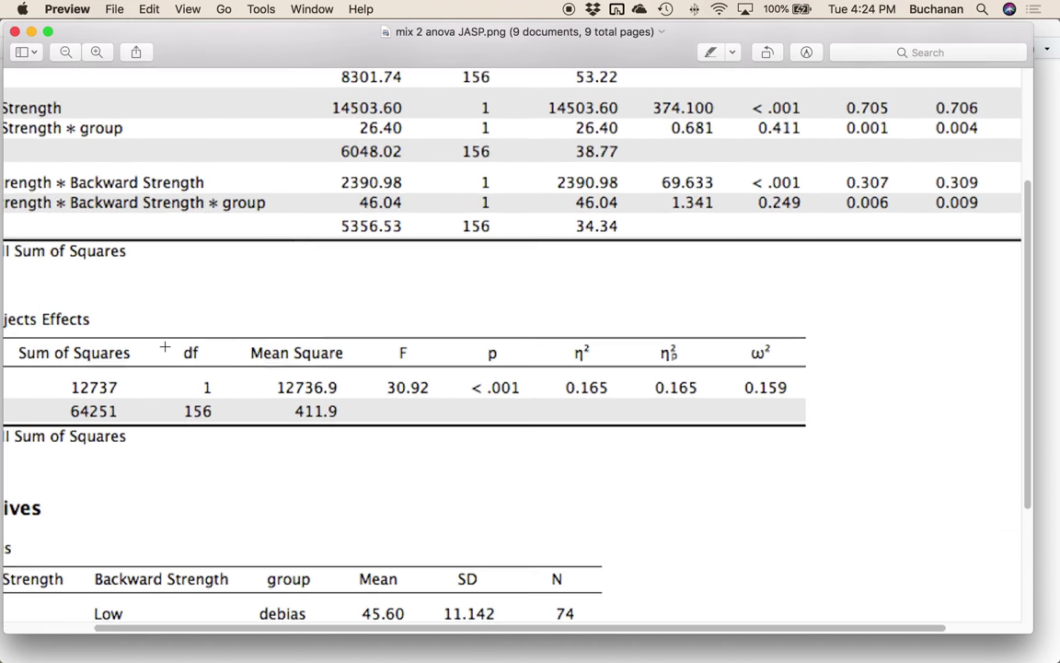
{"action": "scroll", "coordinate": [157, 294], "scroll_direction": "up", "scroll_amount": 5}
{"action": "scroll", "coordinate": [157, 293], "scroll_direction": "left", "scroll_amount": 2}
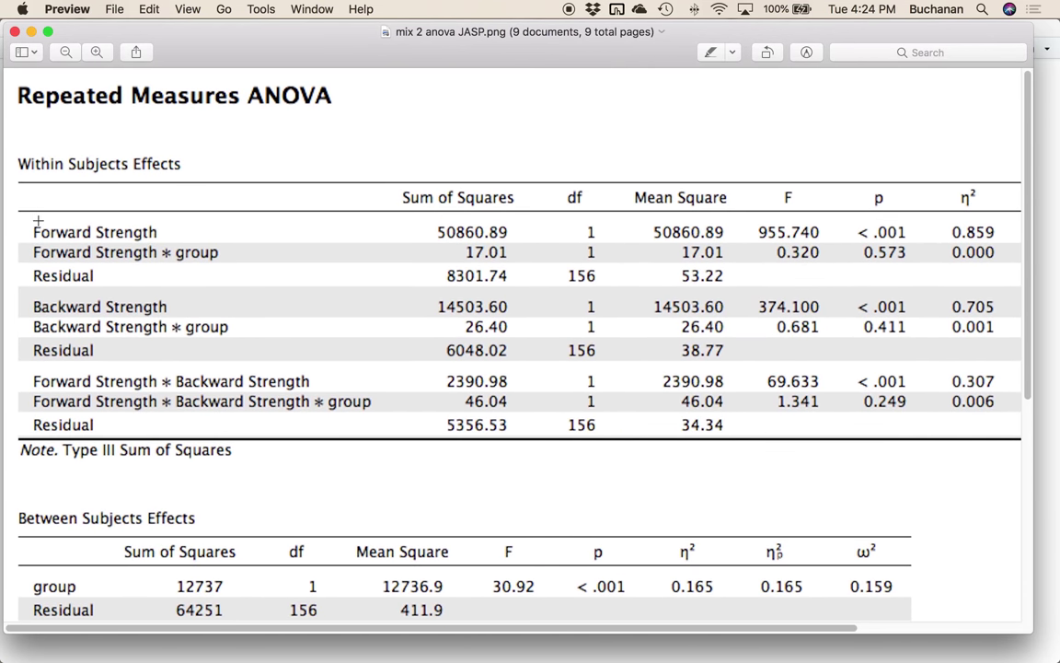
{"action": "left_click_drag", "start_coordinate": [571, 242], "coordinate": [599, 283]}
{"action": "left_click", "coordinate": [554, 236]}
{"action": "left_click_drag", "start_coordinate": [549, 239], "coordinate": [610, 291]}
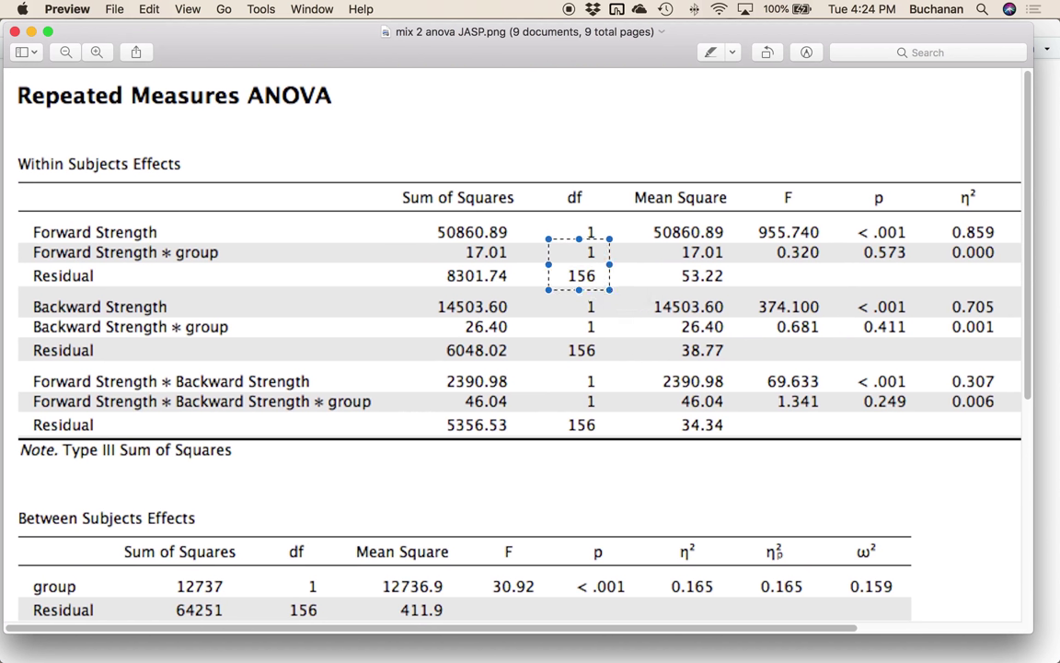
{"action": "left_click", "coordinate": [576, 626]}
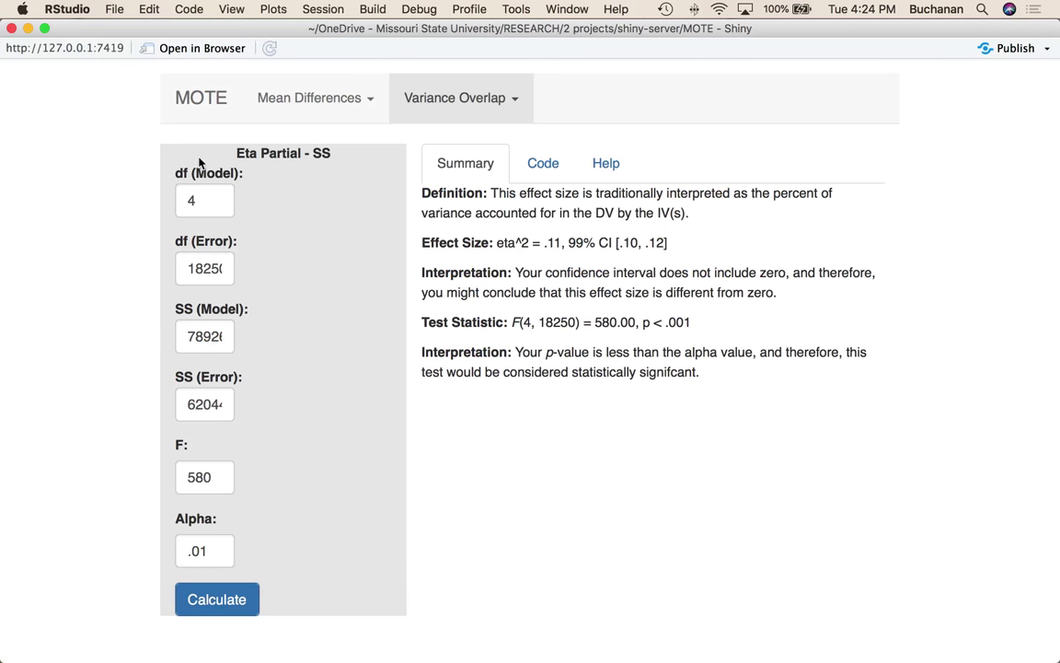
Set df (Model) to 1 and df (Error) to 156.
{"action": "left_click", "coordinate": [196, 200]}
{"action": "key", "text": "BackSpace"}
{"action": "type", "text": "1"}
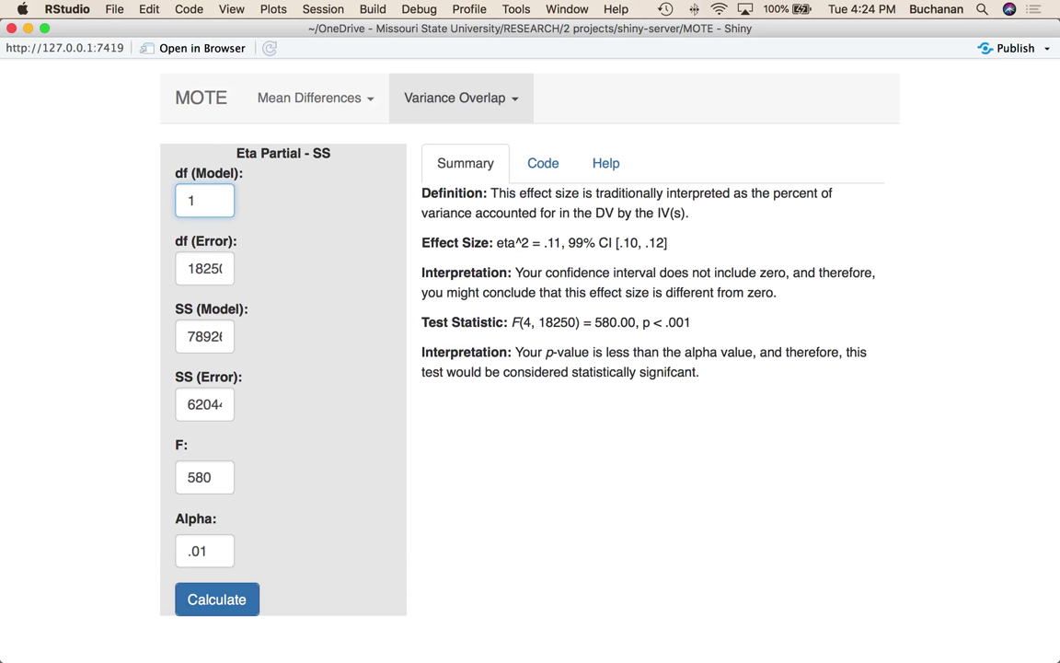
{"action": "key", "text": "Tab"}
{"action": "type", "text": "156"}
{"action": "key", "text": "Tab"}
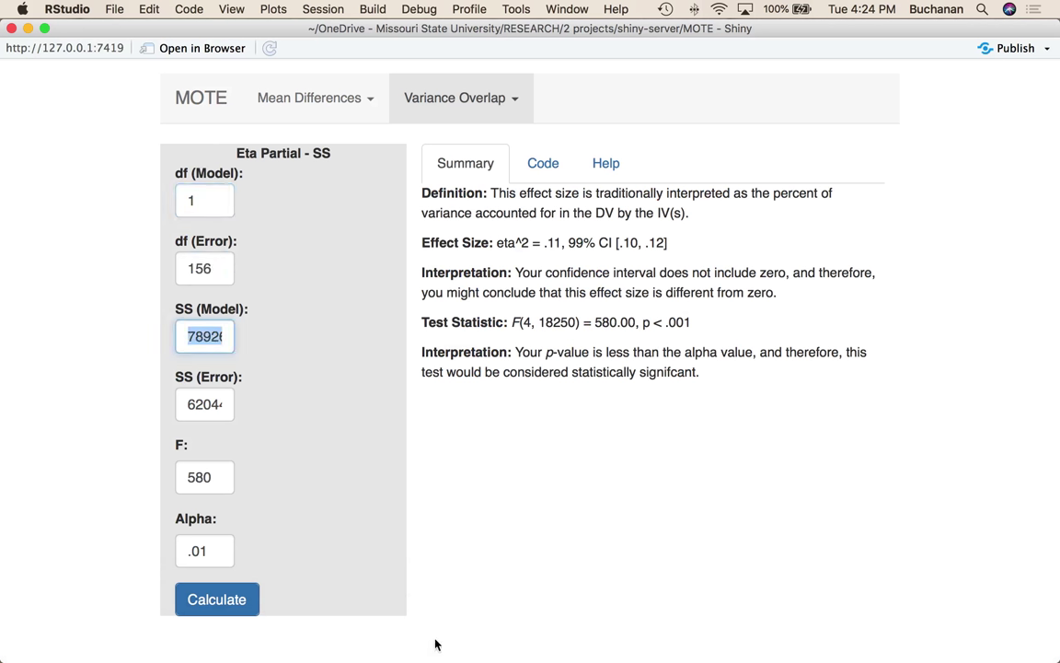
Enter the Forward Strength sum of squares 50861 from the JASP table as SS (Model).
{"action": "left_click", "coordinate": [755, 624]}
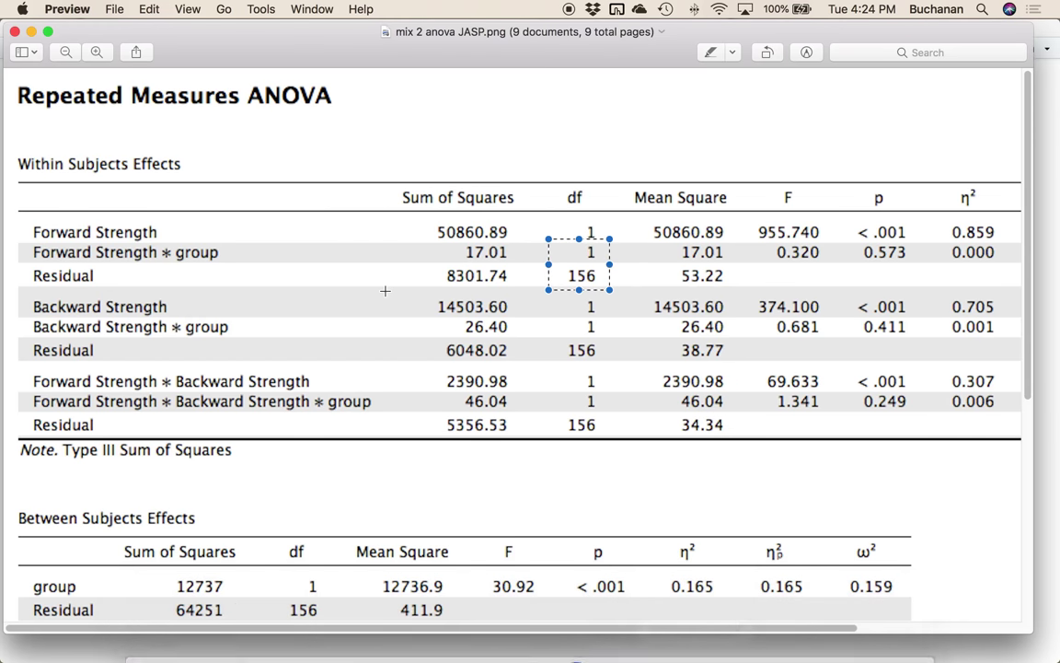
{"action": "left_click_drag", "start_coordinate": [420, 241], "coordinate": [513, 269]}
{"action": "left_click", "coordinate": [418, 232]}
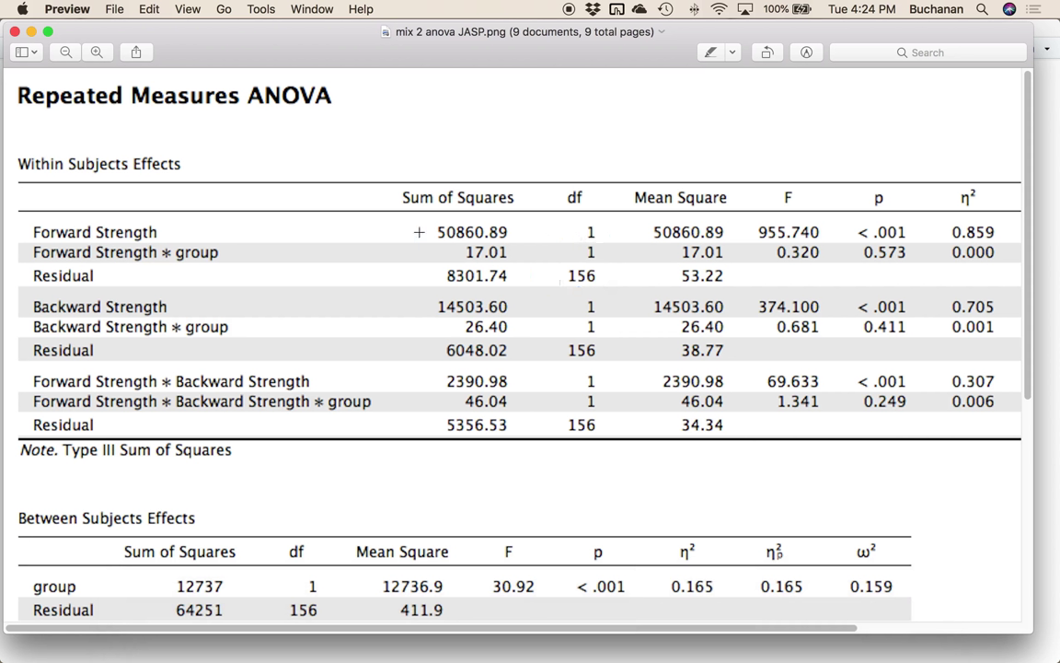
{"action": "left_click_drag", "start_coordinate": [424, 222], "coordinate": [521, 241]}
{"action": "mouse_move", "coordinate": [635, 644]}
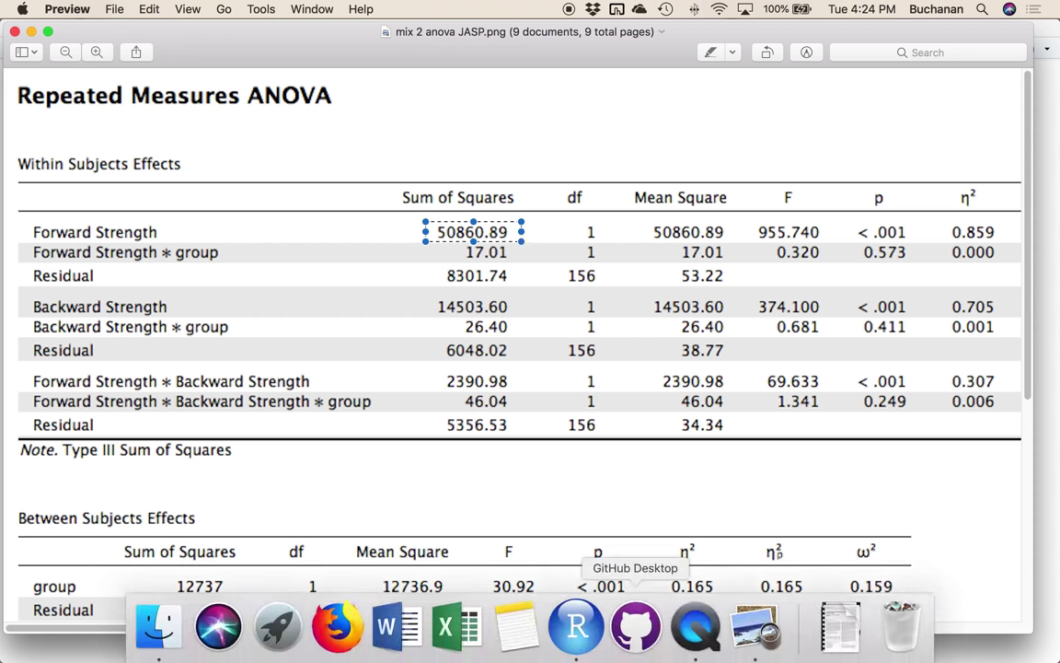
{"action": "left_click", "coordinate": [577, 626]}
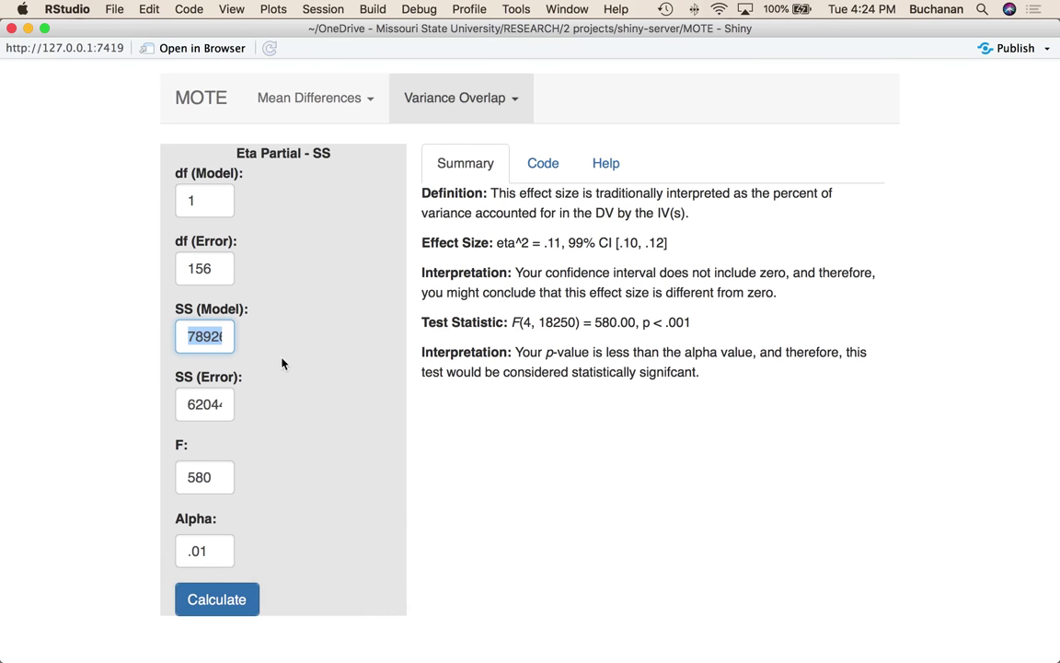
{"action": "type", "text": "50861"}
Enter the Residual sum of squares 8301 as SS (Error).
{"action": "mouse_move", "coordinate": [635, 656]}
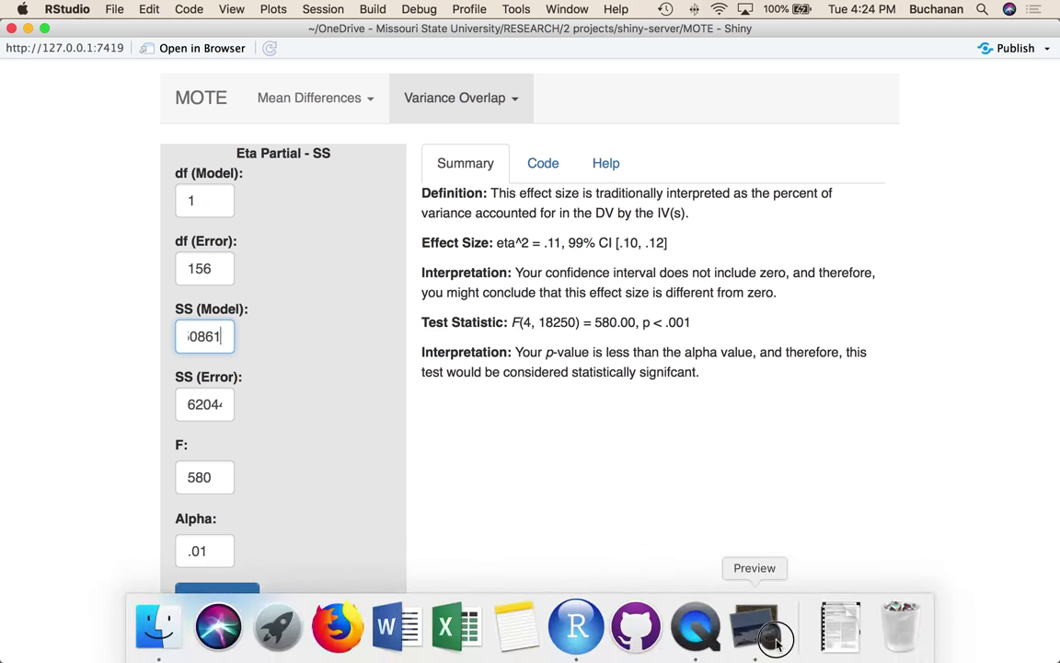
{"action": "left_click", "coordinate": [755, 628]}
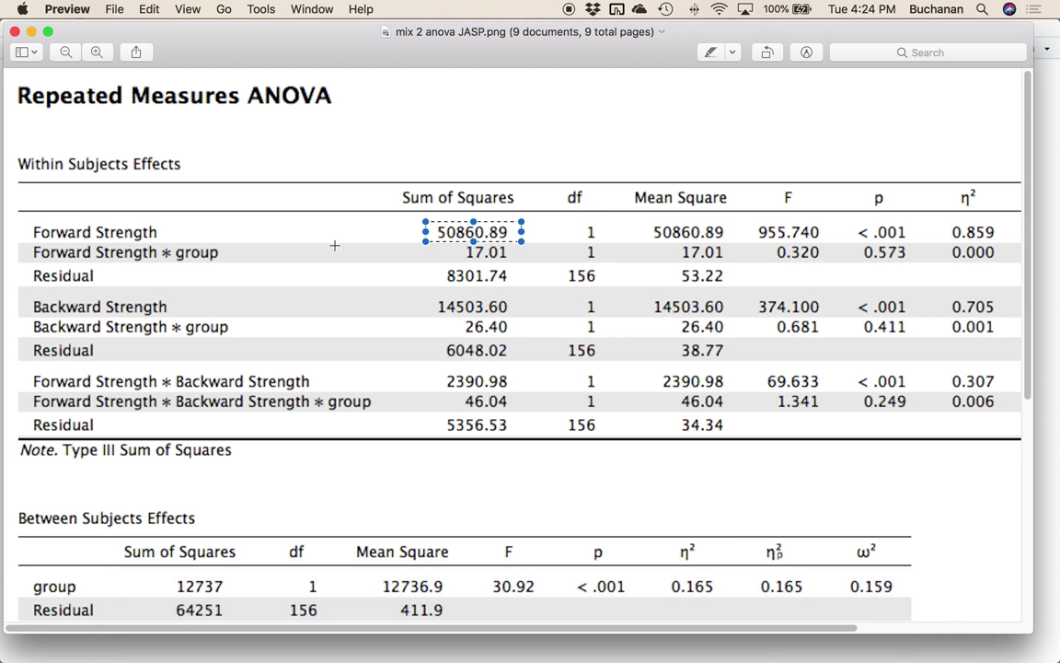
{"action": "left_click_drag", "start_coordinate": [432, 261], "coordinate": [518, 286]}
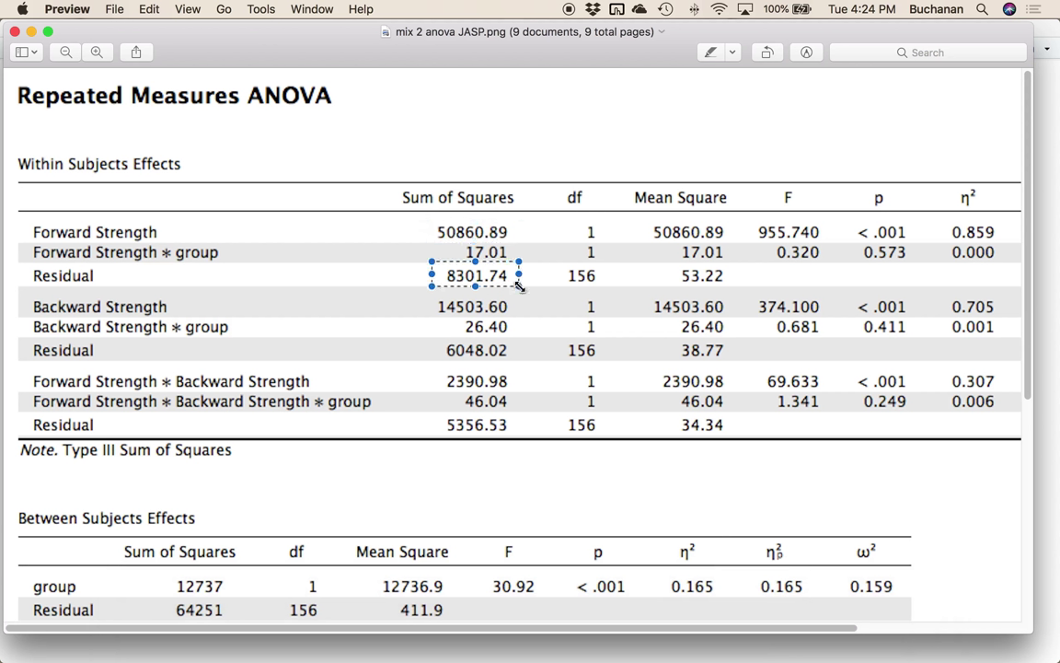
{"action": "mouse_move", "coordinate": [575, 659]}
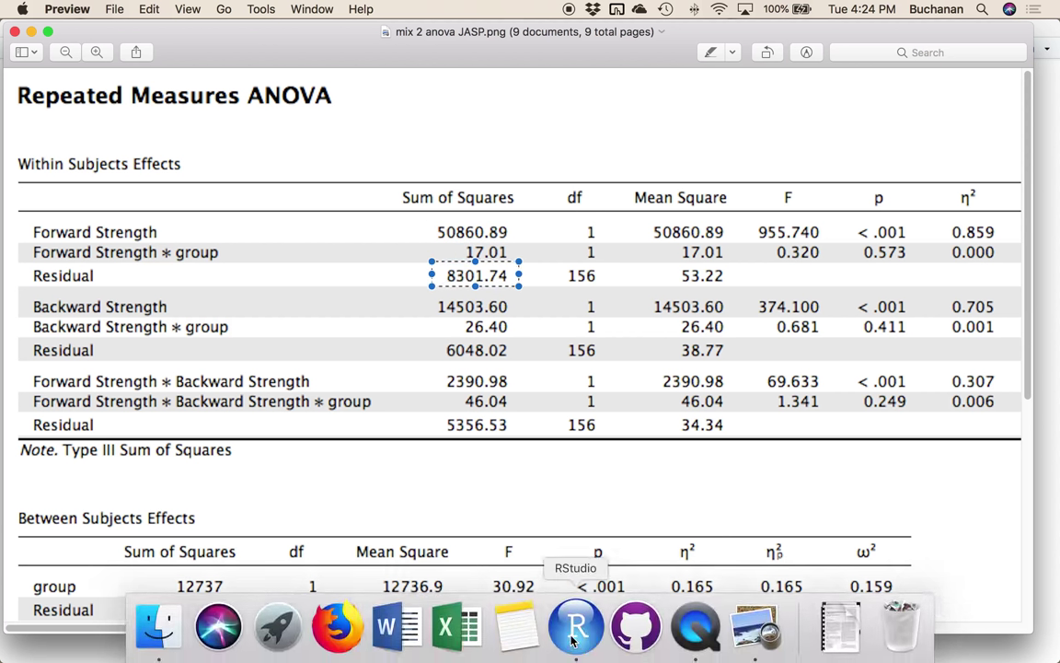
{"action": "left_click", "coordinate": [575, 627]}
{"action": "key", "text": "Tab"}
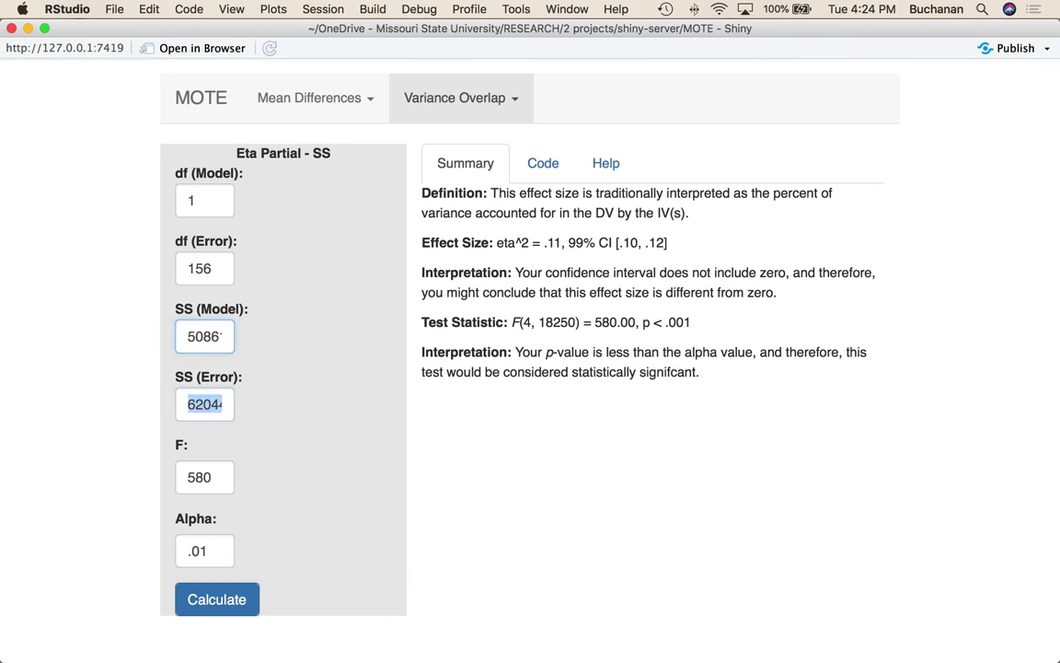
{"action": "type", "text": "8301"}
Enter F 955.740 from the JASP table and recalculate partial eta squared.
{"action": "key", "text": "Tab"}
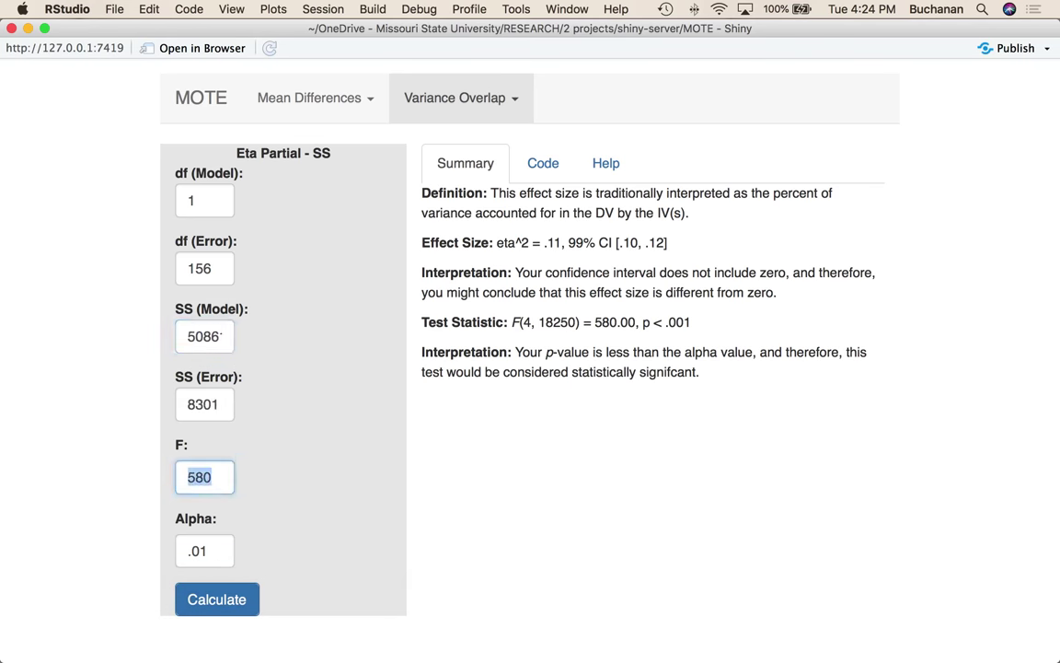
{"action": "mouse_move", "coordinate": [635, 659]}
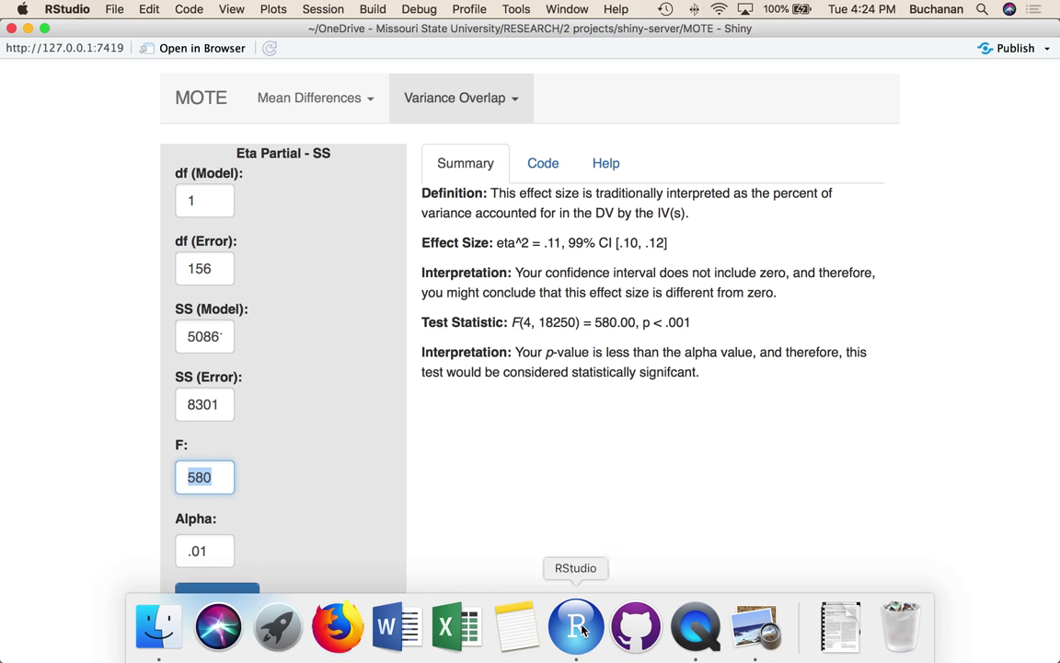
{"action": "left_click", "coordinate": [755, 627]}
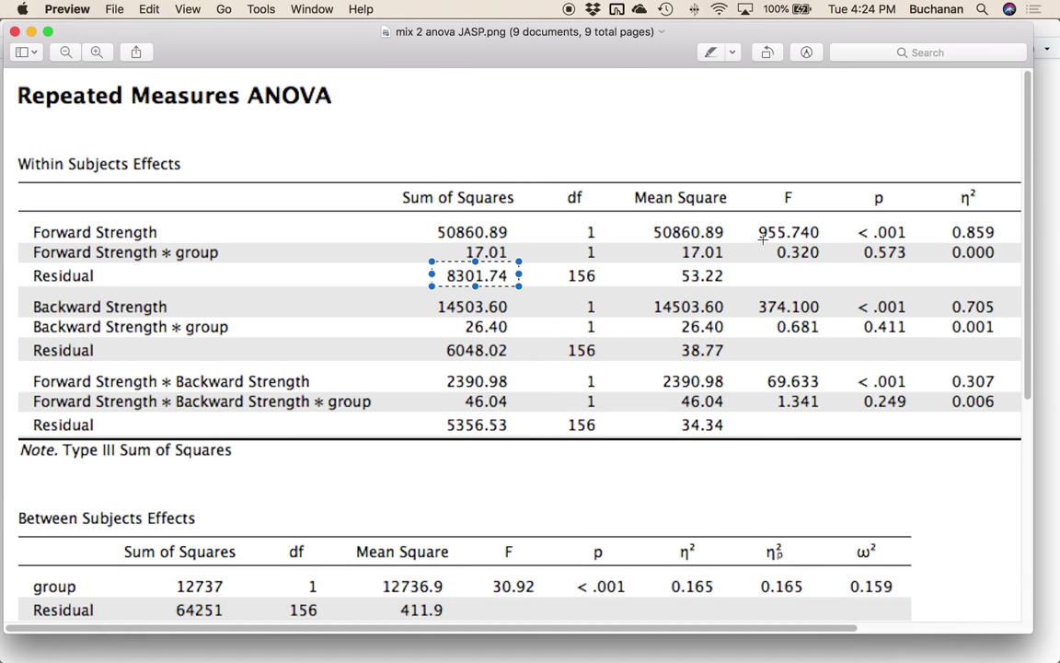
{"action": "left_click_drag", "start_coordinate": [757, 219], "coordinate": [824, 241]}
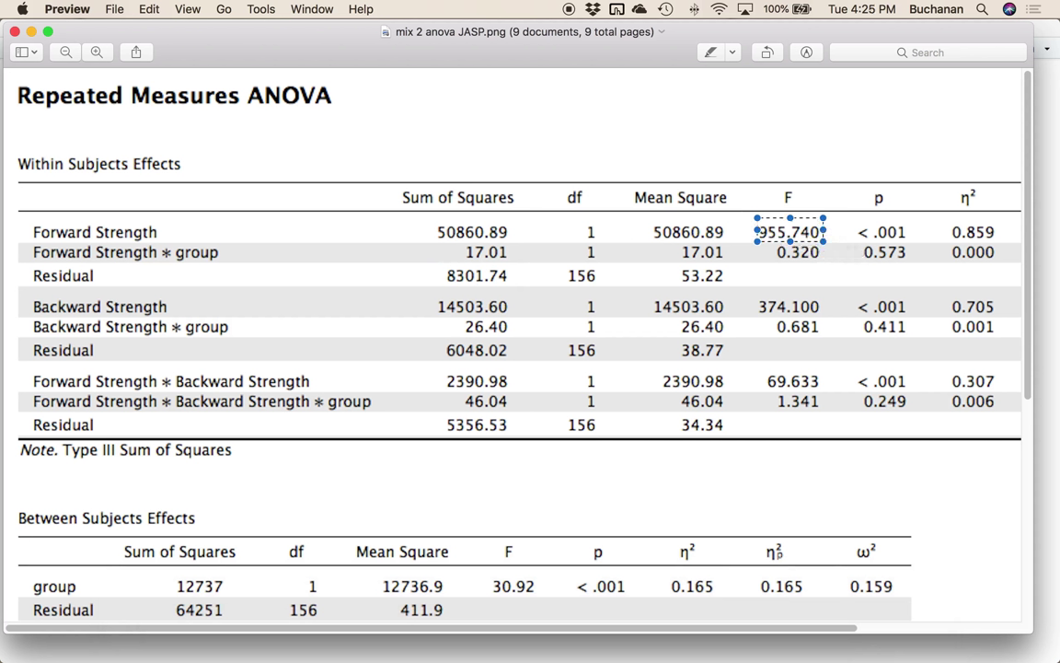
{"action": "left_click", "coordinate": [576, 644]}
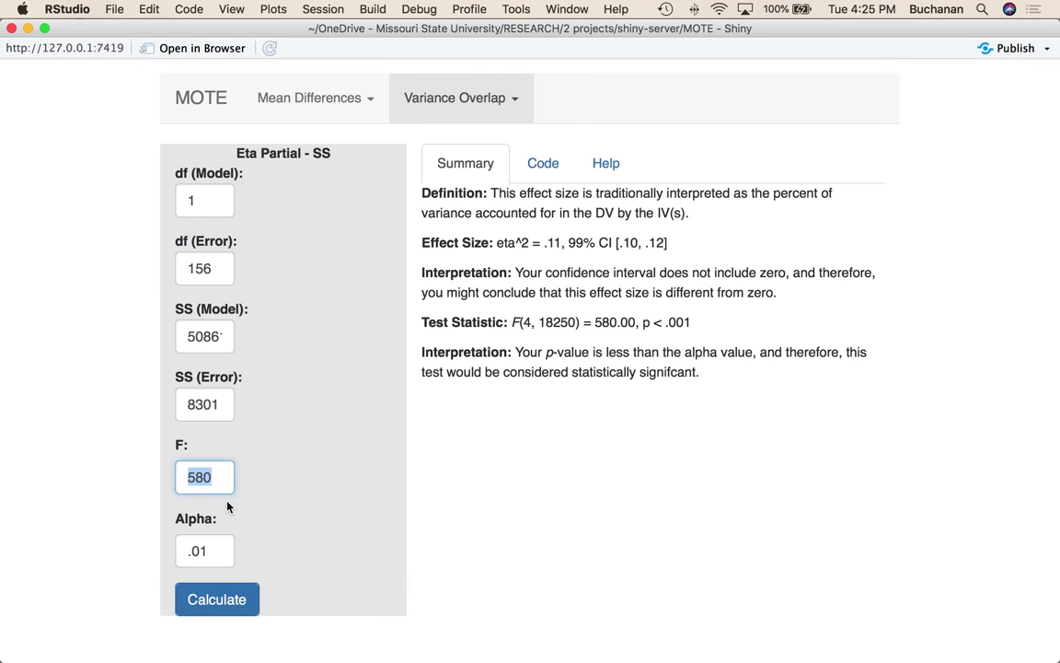
{"action": "type", "text": "955.740"}
{"action": "left_click", "coordinate": [248, 607]}
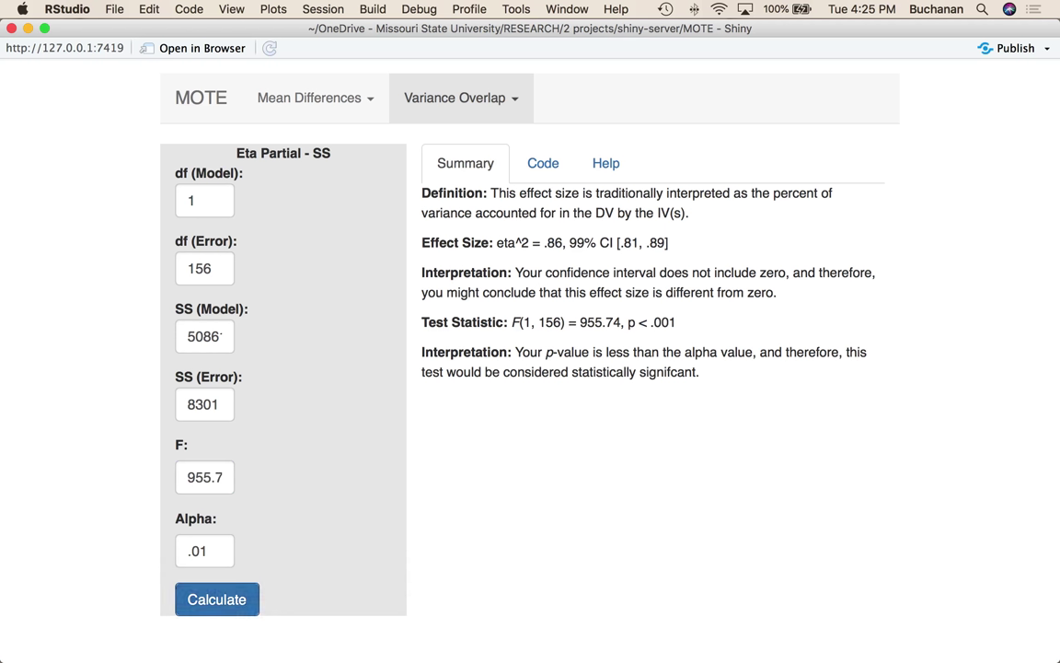
Bring the JASP ANOVA output forward and highlight the Forward Strength row.
{"action": "mouse_move", "coordinate": [448, 644]}
{"action": "left_click", "coordinate": [747, 642]}
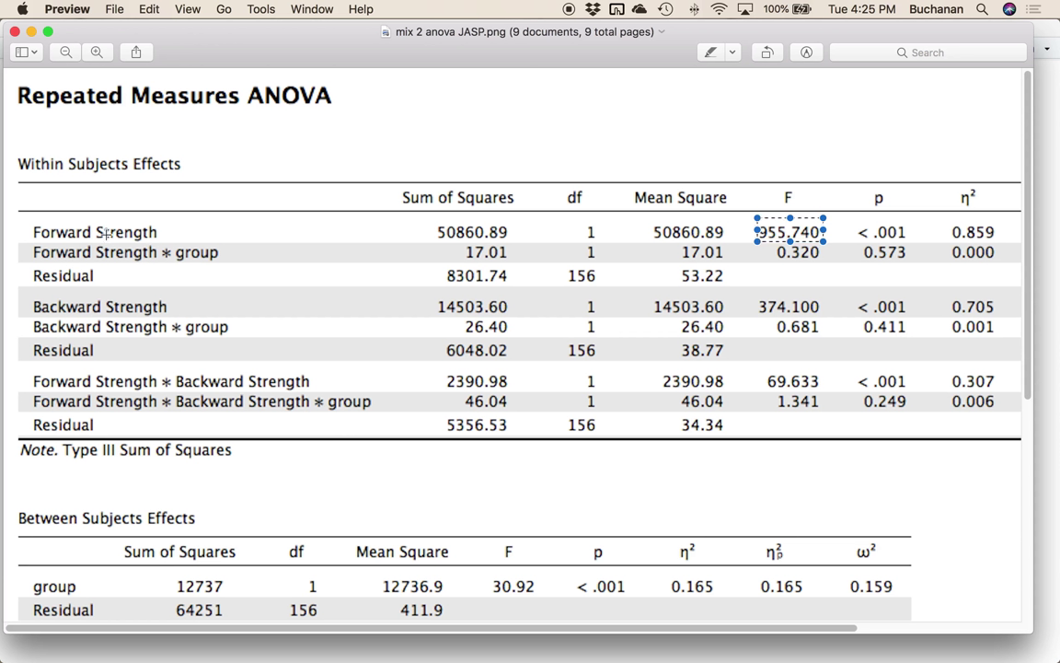
{"action": "left_click_drag", "start_coordinate": [24, 211], "coordinate": [1006, 244]}
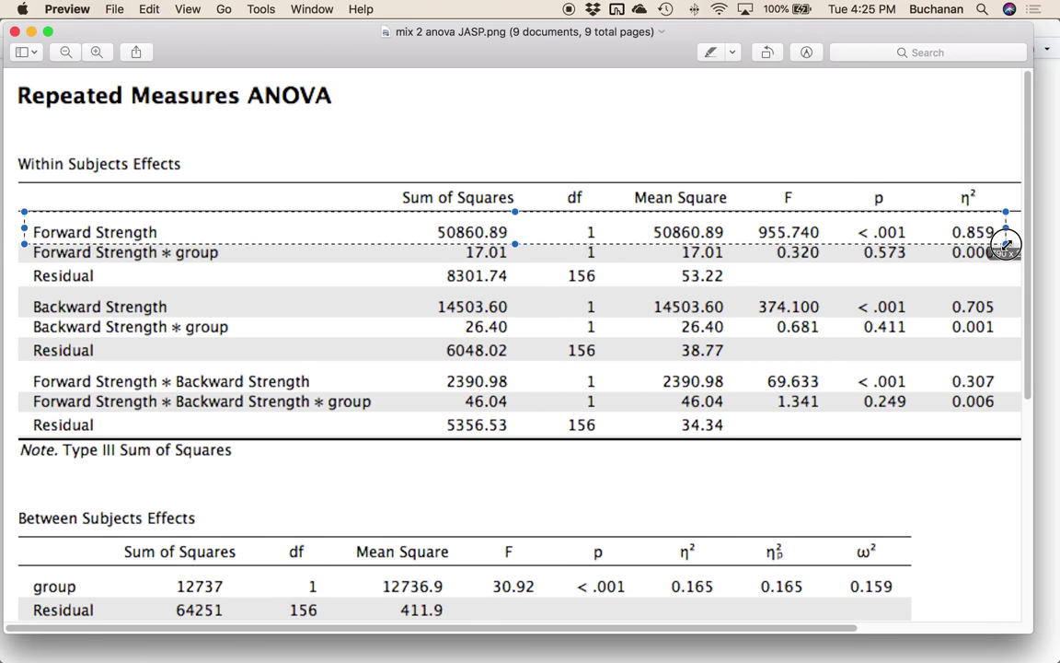
{"action": "left_click_drag", "start_coordinate": [23, 244], "coordinate": [24, 229]}
{"action": "left_click", "coordinate": [51, 250]}
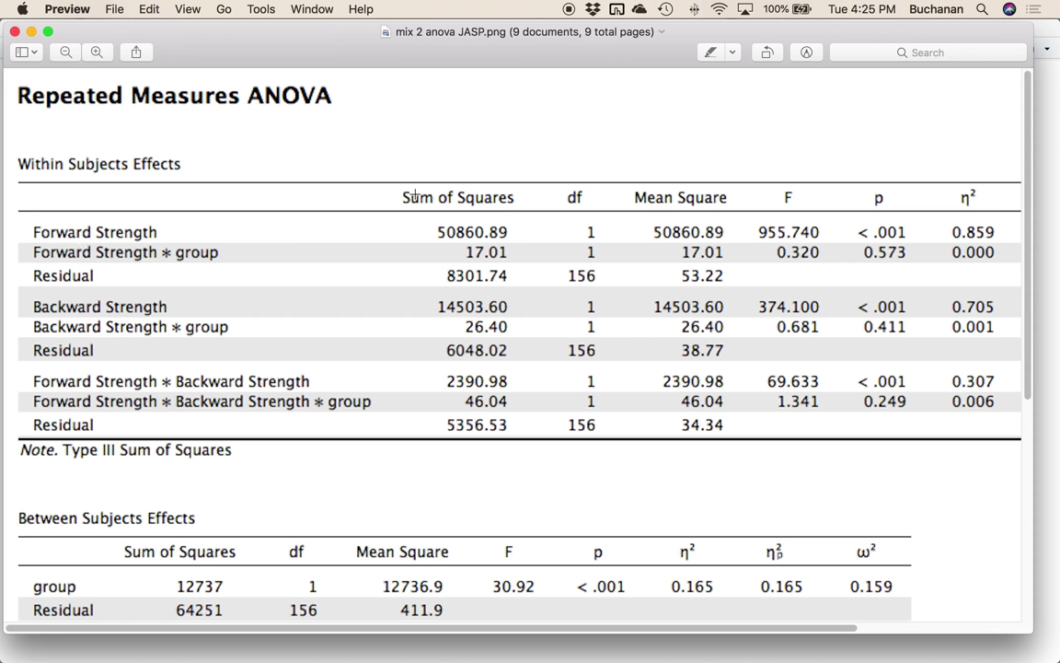
Mark Forward Strength SS 50860.89, Residual SS 8301.74, df 1 and F 955.740, then zoom out.
{"action": "left_click_drag", "start_coordinate": [419, 225], "coordinate": [516, 240]}
{"action": "left_click_drag", "start_coordinate": [423, 263], "coordinate": [512, 284]}
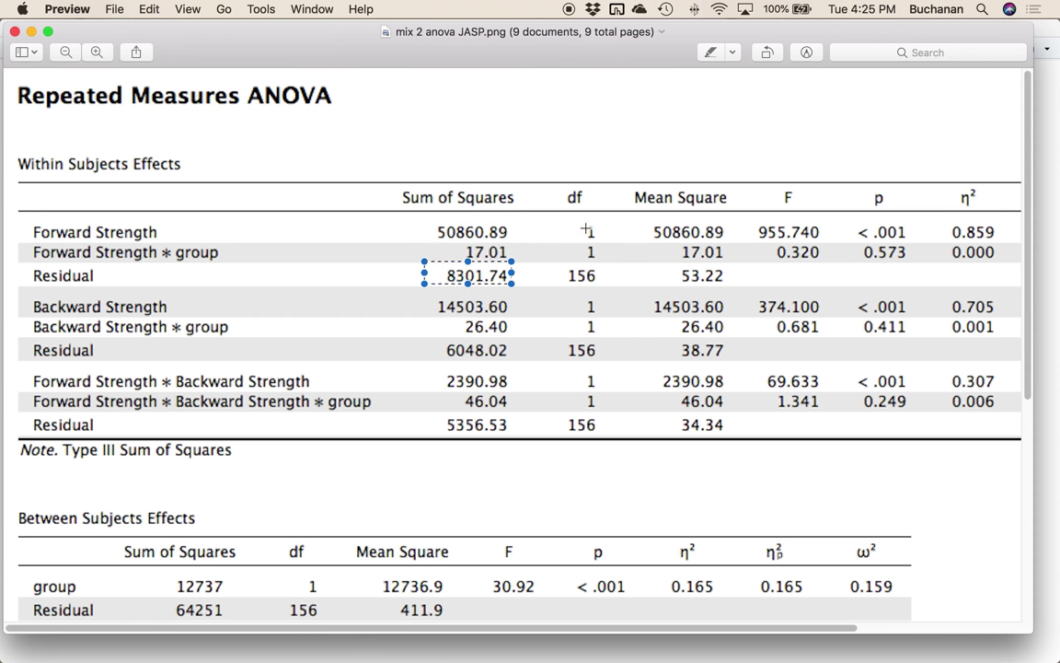
{"action": "left_click_drag", "start_coordinate": [569, 221], "coordinate": [603, 288]}
{"action": "left_click_drag", "start_coordinate": [750, 214], "coordinate": [828, 238]}
{"action": "left_click", "coordinate": [561, 127]}
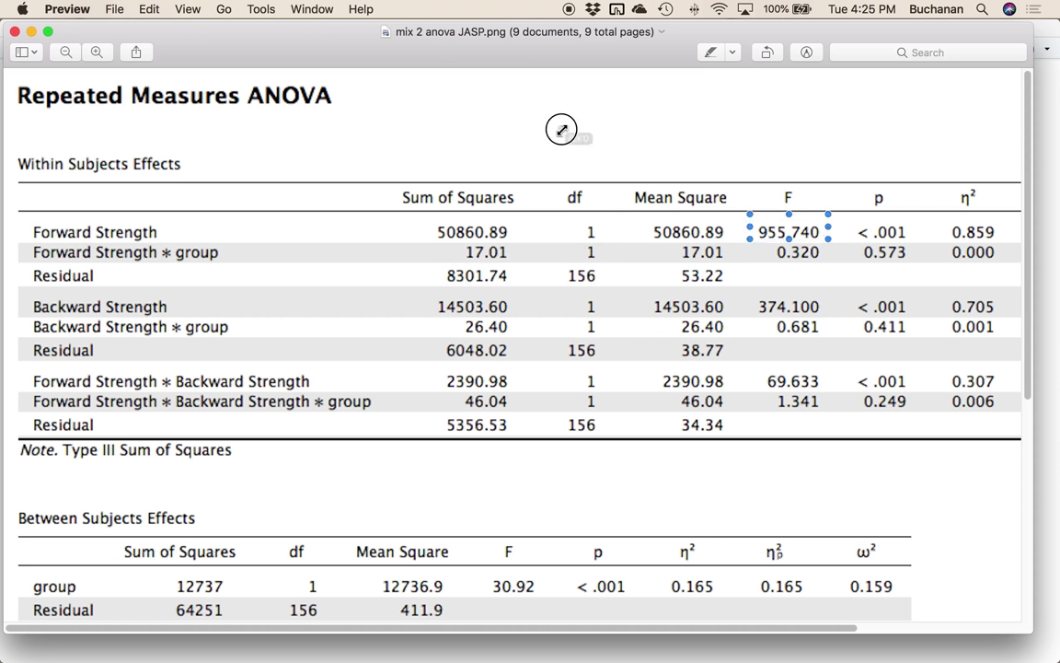
{"action": "key", "text": "super+minus"}
{"action": "scroll", "coordinate": [565, 130], "scroll_direction": "down", "scroll_amount": 3}
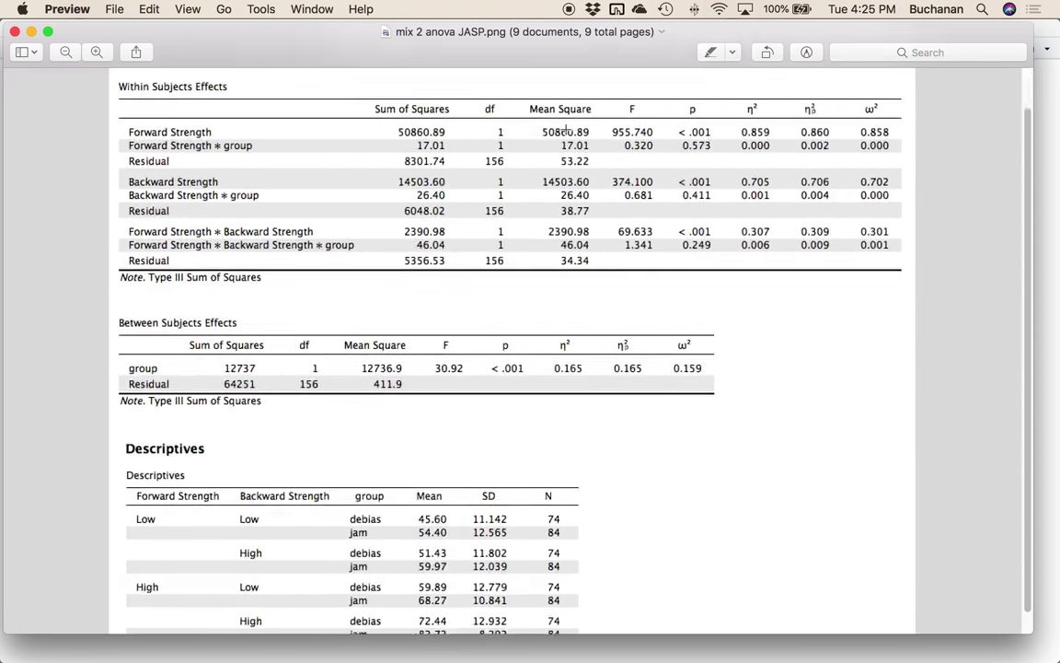
Zoom into the SAS mixed ANOVA output and highlight the Model row and the group Type I SS rows.
{"action": "scroll", "coordinate": [566, 130], "scroll_direction": "up", "scroll_amount": 5}
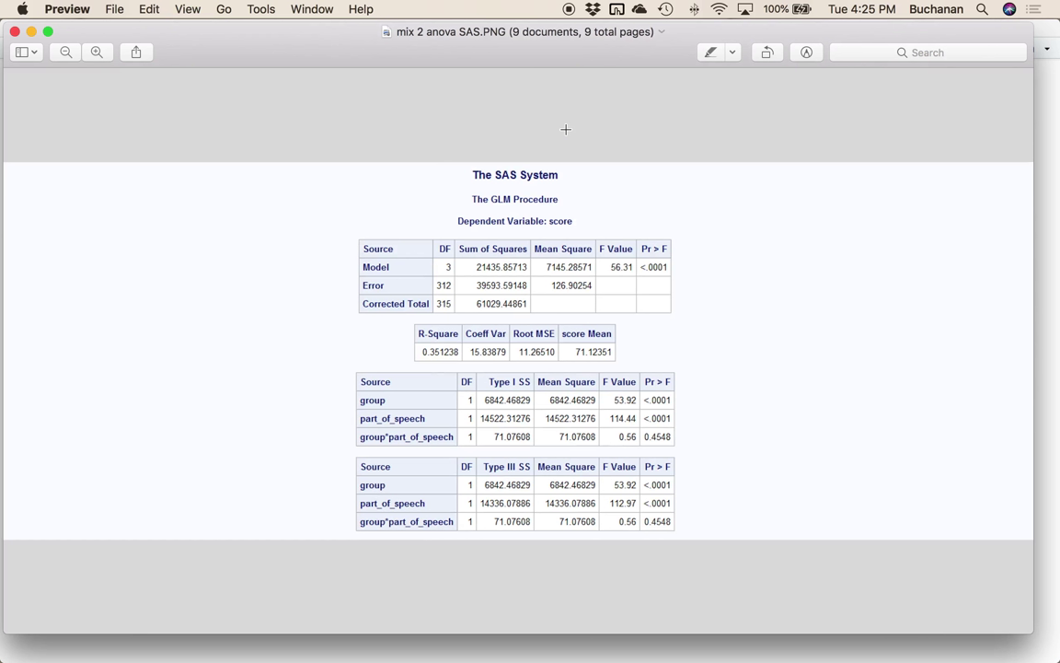
{"action": "key", "text": "super+plus"}
{"action": "key", "text": "super+plus"}
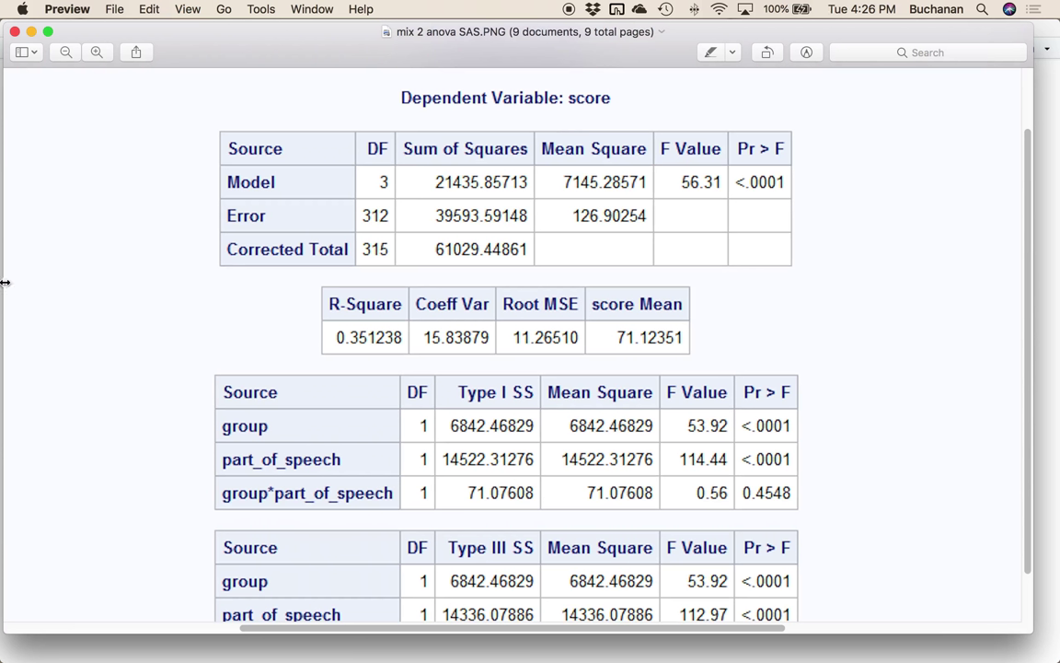
{"action": "scroll", "coordinate": [162, 327], "scroll_direction": "down", "scroll_amount": 3}
{"action": "scroll", "coordinate": [162, 327], "scroll_direction": "left", "scroll_amount": 1}
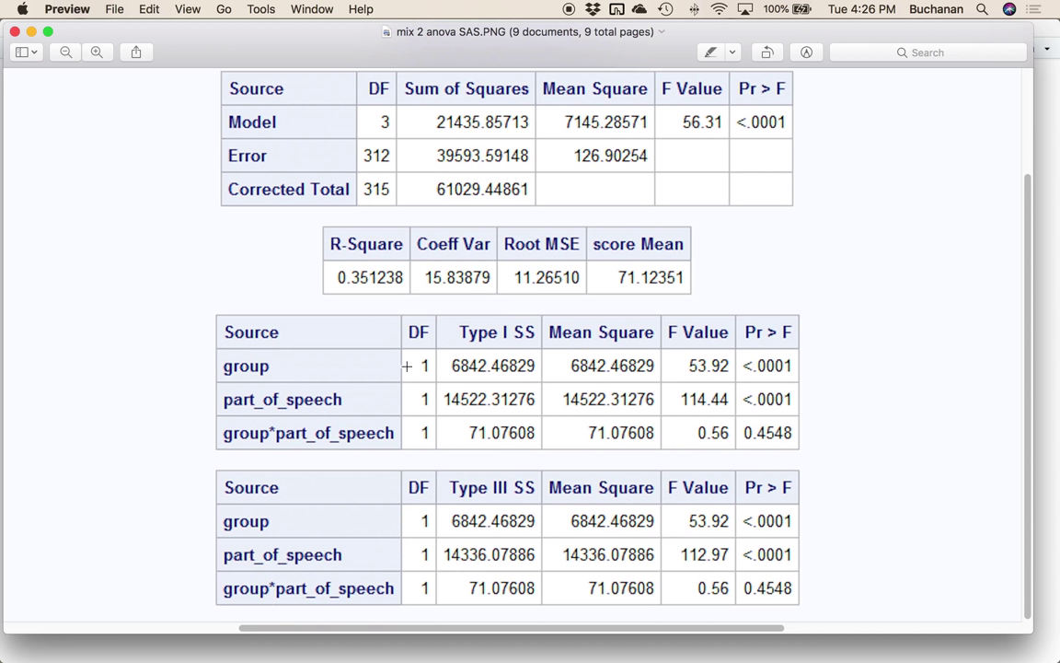
{"action": "scroll", "coordinate": [400, 359], "scroll_direction": "up", "scroll_amount": 3}
{"action": "scroll", "coordinate": [401, 359], "scroll_direction": "left", "scroll_amount": 1}
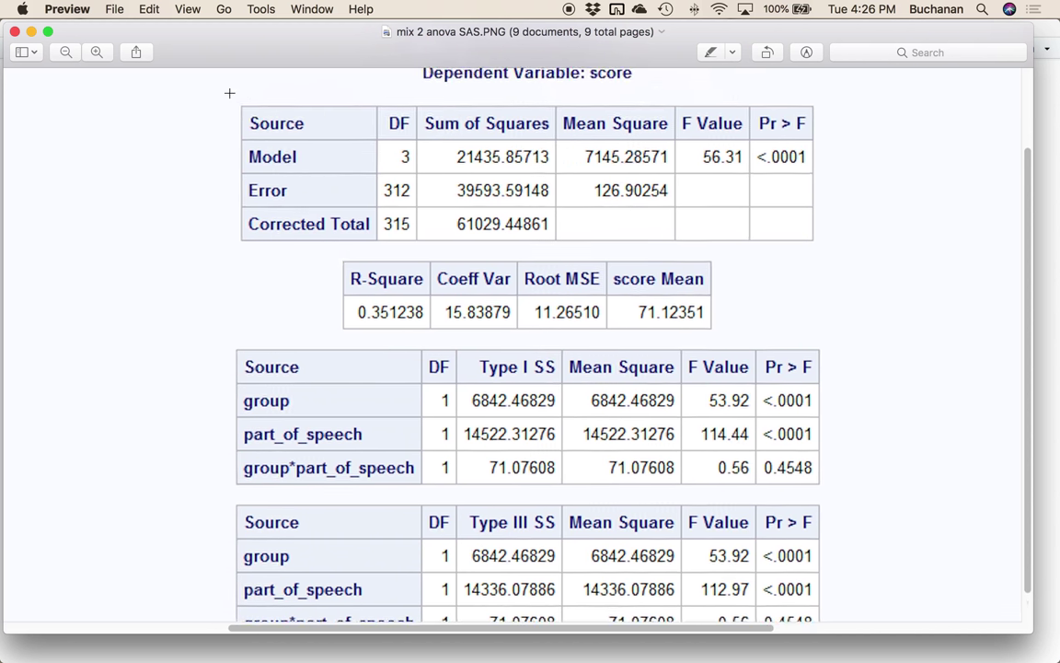
{"action": "left_click_drag", "start_coordinate": [241, 135], "coordinate": [819, 175]}
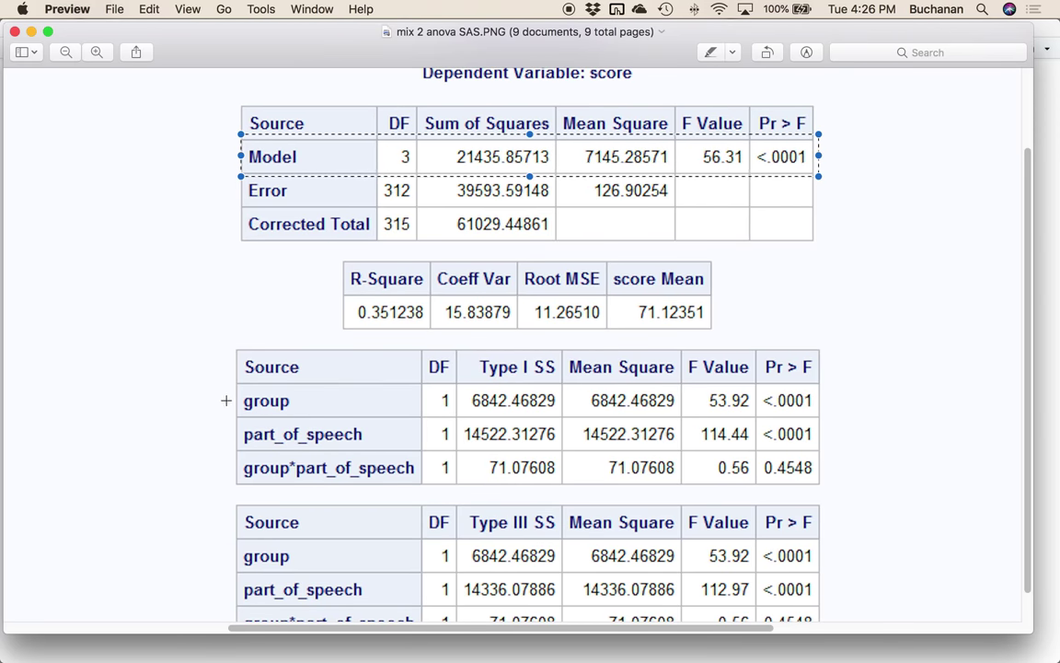
{"action": "left_click_drag", "start_coordinate": [236, 385], "coordinate": [842, 493]}
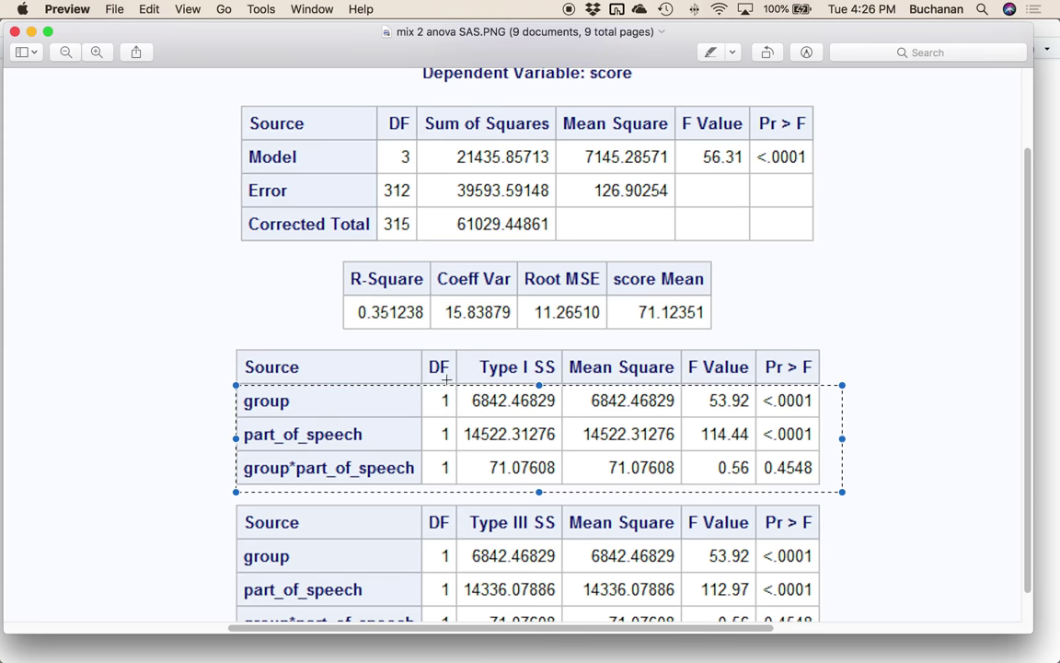
Highlight Error df 312, group Type I SS 6842.46829 and Error SS 39593.59148, then advance to SPSS output.
{"action": "left_click_drag", "start_coordinate": [375, 169], "coordinate": [433, 210]}
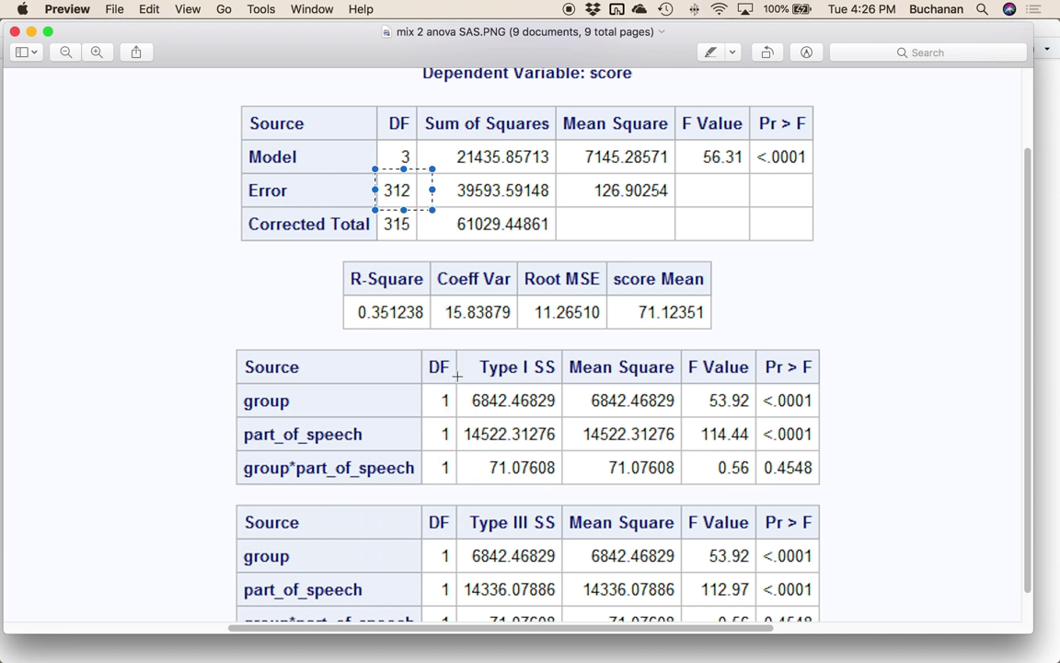
{"action": "left_click_drag", "start_coordinate": [457, 378], "coordinate": [565, 418]}
{"action": "scroll", "coordinate": [565, 417], "scroll_direction": "down", "scroll_amount": 2}
{"action": "scroll", "coordinate": [565, 417], "scroll_direction": "down", "scroll_amount": 1}
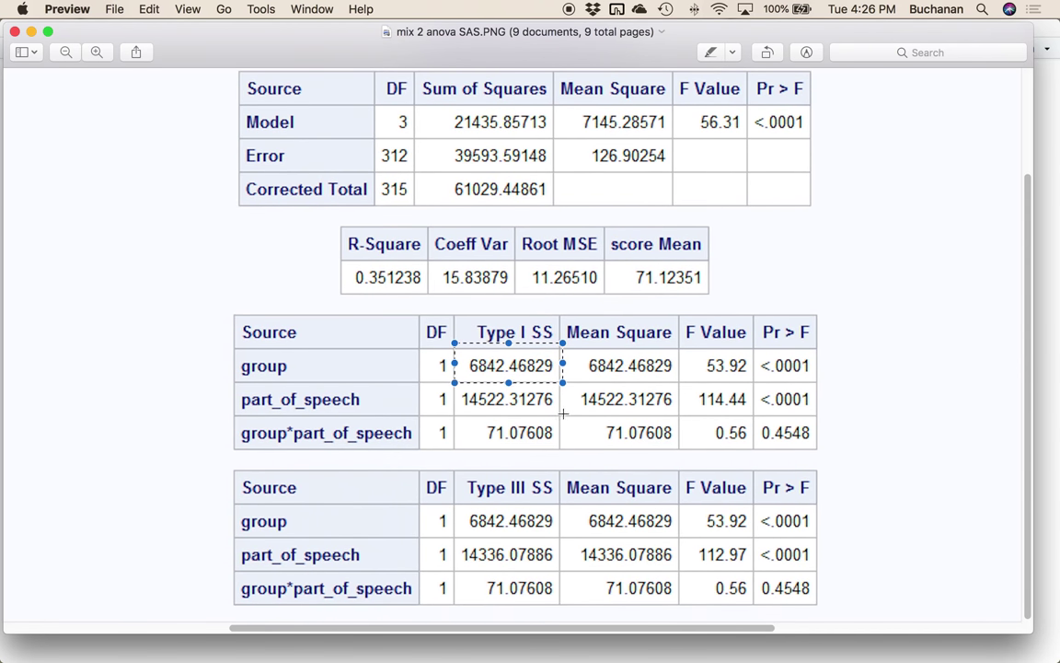
{"action": "scroll", "coordinate": [565, 418], "scroll_direction": "up", "scroll_amount": 1}
{"action": "left_click_drag", "start_coordinate": [419, 142], "coordinate": [554, 175]}
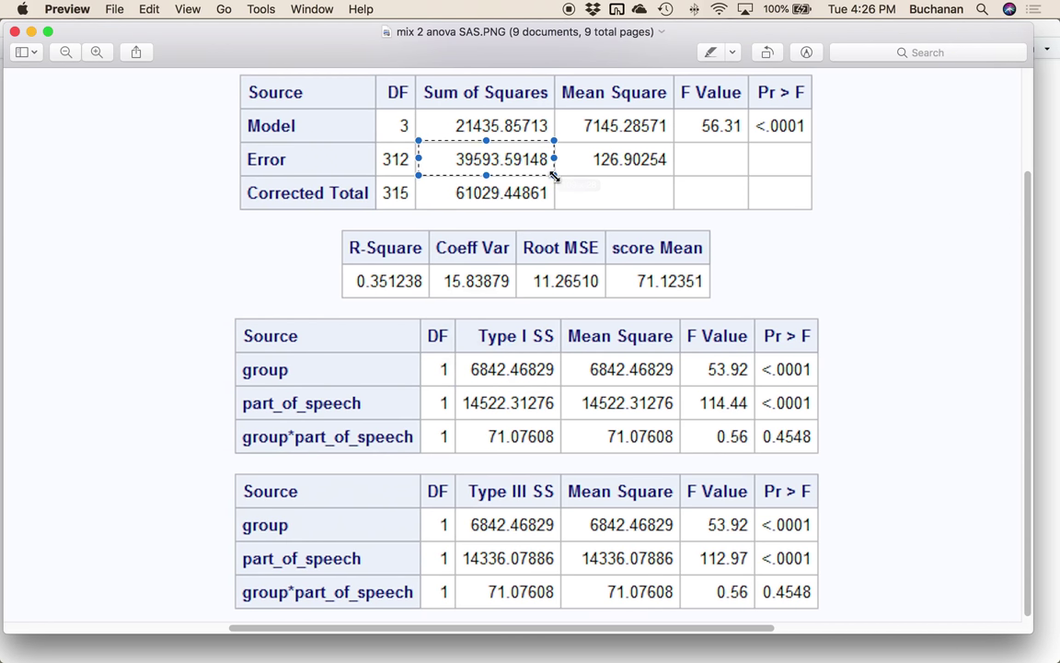
{"action": "left_click", "coordinate": [167, 396]}
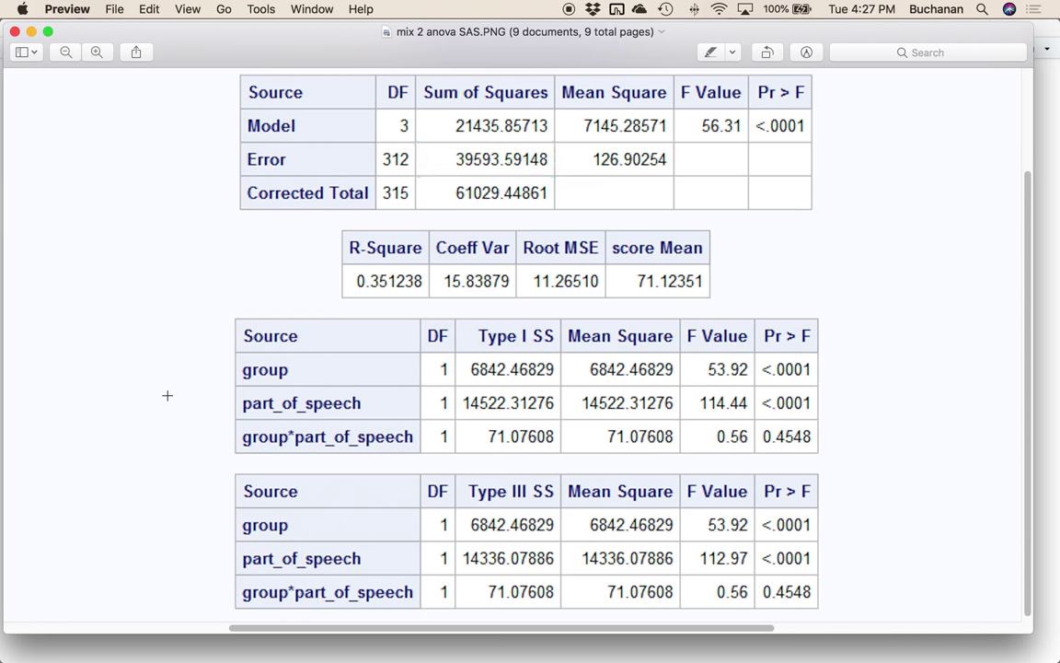
{"action": "key", "text": "super+9"}
{"action": "key", "text": "Down"}
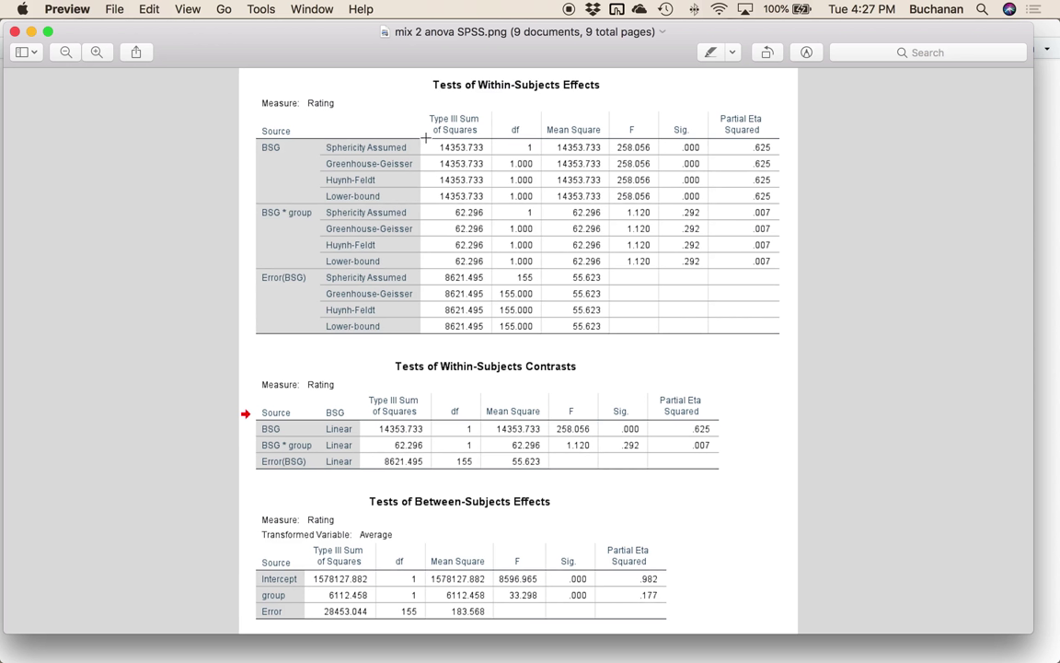
{"action": "left_click_drag", "start_coordinate": [426, 139], "coordinate": [543, 158]}
{"action": "left_click_drag", "start_coordinate": [489, 267], "coordinate": [547, 289]}
{"action": "left_click_drag", "start_coordinate": [422, 267], "coordinate": [491, 280]}
{"action": "left_click", "coordinate": [312, 586]}
{"action": "left_click_drag", "start_coordinate": [305, 582], "coordinate": [376, 605]}
{"action": "mouse_move", "coordinate": [381, 585]}
{"action": "left_mouse_down"}
{"action": "mouse_move", "coordinate": [415, 618]}
{"action": "mouse_move", "coordinate": [390, 568]}
{"action": "mouse_move", "coordinate": [382, 577]}
{"action": "mouse_move", "coordinate": [405, 625]}
{"action": "mouse_move", "coordinate": [426, 619]}
{"action": "left_mouse_up"}
{"action": "left_click_drag", "start_coordinate": [302, 604], "coordinate": [379, 619]}
{"action": "left_click", "coordinate": [254, 208]}
Return to the JASP mixed ANOVA output, mark its first Residual row, then advance to the SAS output.
{"action": "key", "text": "Down"}
{"action": "key", "text": "Down"}
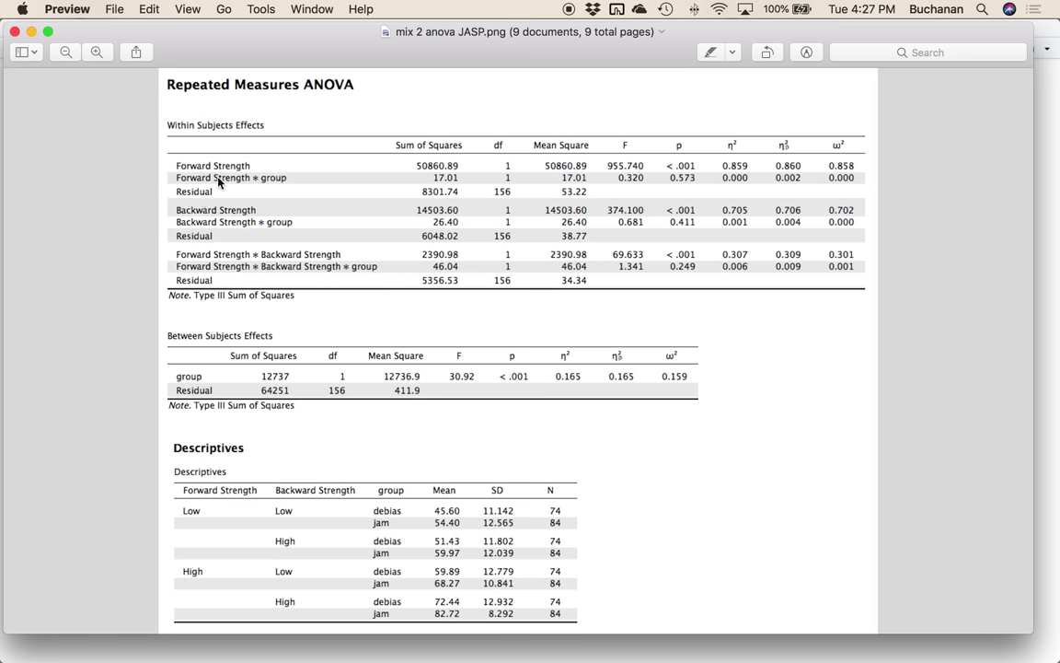
{"action": "left_click_drag", "start_coordinate": [173, 183], "coordinate": [220, 198]}
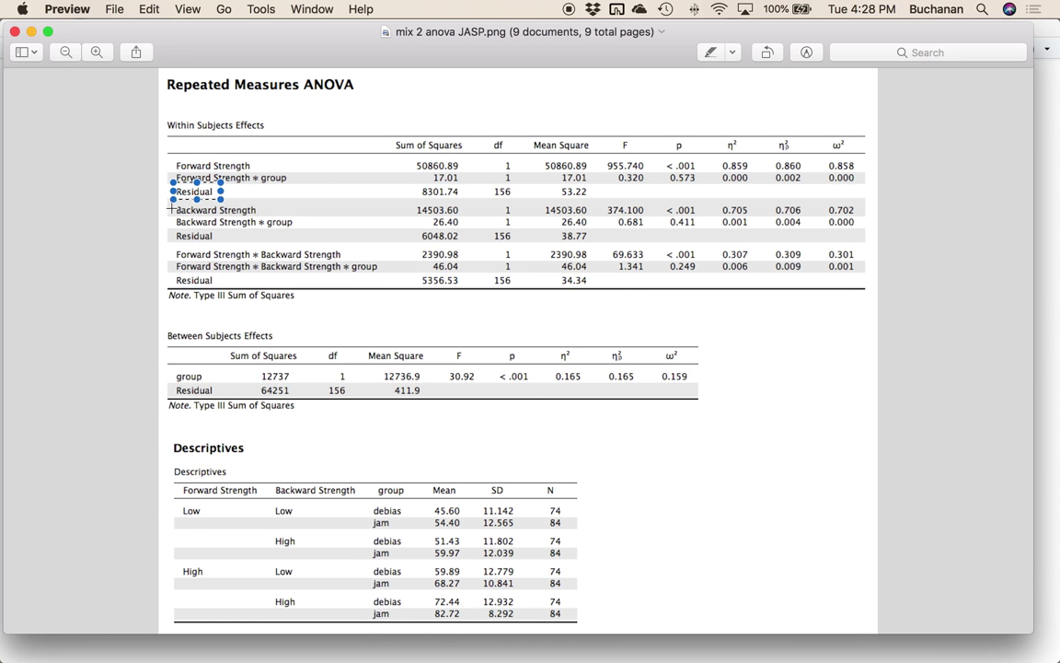
{"action": "left_click", "coordinate": [169, 258]}
{"action": "key", "text": "Down"}
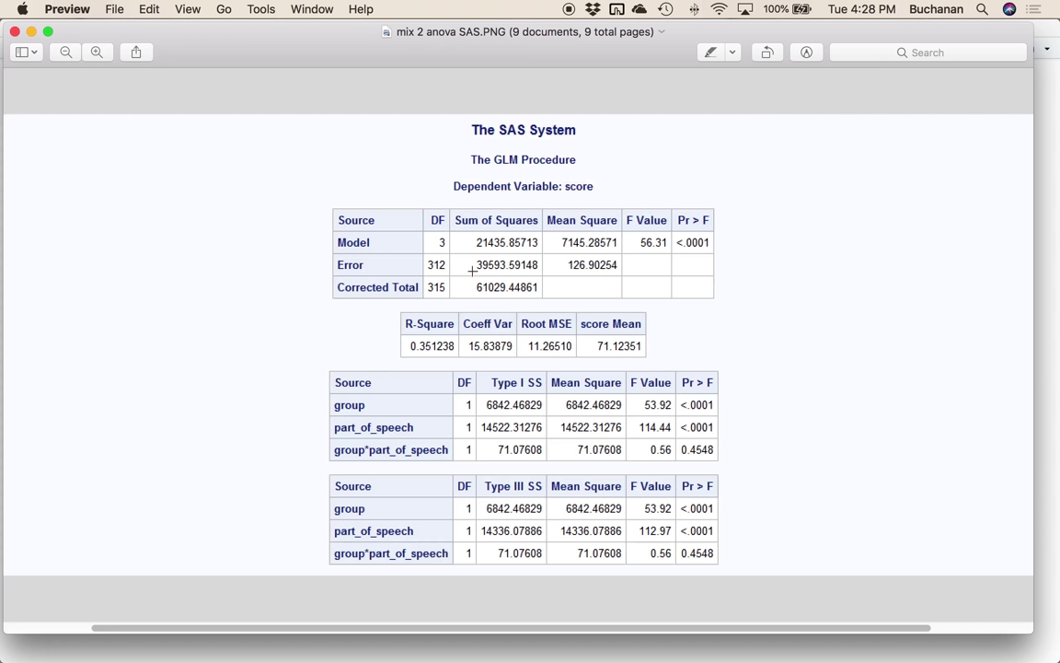
Highlight the SAS Error sum of squares 39593.59148 and the Type I SS values.
{"action": "left_click_drag", "start_coordinate": [451, 253], "coordinate": [544, 273]}
{"action": "left_click_drag", "start_coordinate": [448, 388], "coordinate": [581, 461]}
{"action": "left_click", "coordinate": [156, 418]}
In the SPSS mixed ANOVA output, highlight the Error(BSG) sum of squares 8621.495 and between-subjects Error row.
{"action": "key", "text": "Down"}
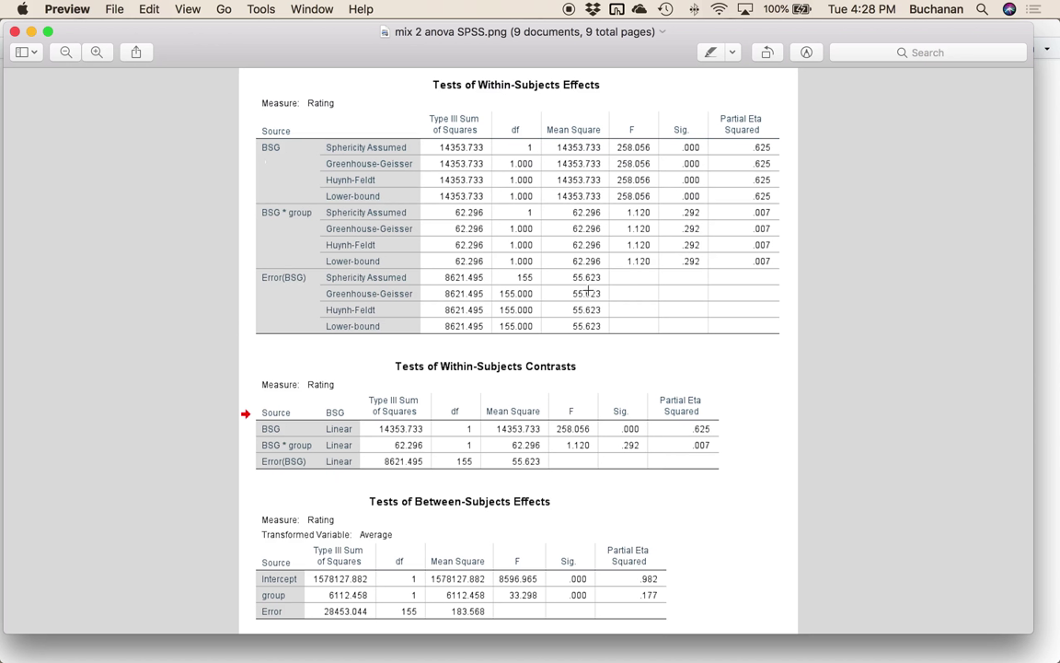
{"action": "left_click_drag", "start_coordinate": [421, 268], "coordinate": [498, 292]}
{"action": "left_click_drag", "start_coordinate": [298, 605], "coordinate": [391, 623]}
{"action": "left_click", "coordinate": [184, 554]}
Pass the JASP repeated measures output, mark SAS Error SS 21052.5181 and group row, then reach SPSS output.
{"action": "key", "text": "Down"}
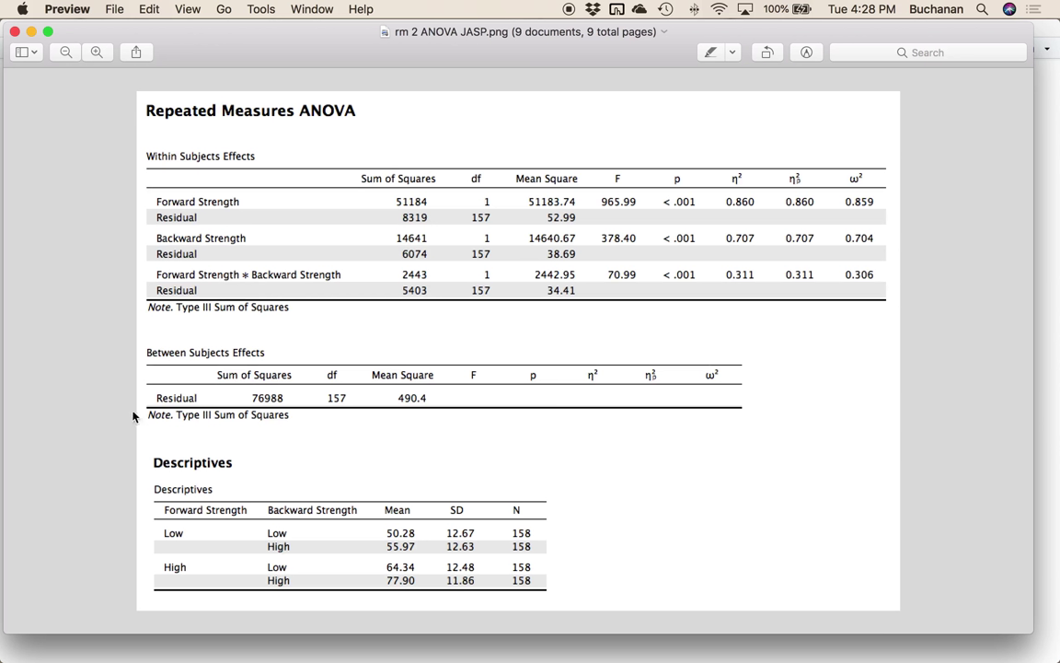
{"action": "key", "text": "Down"}
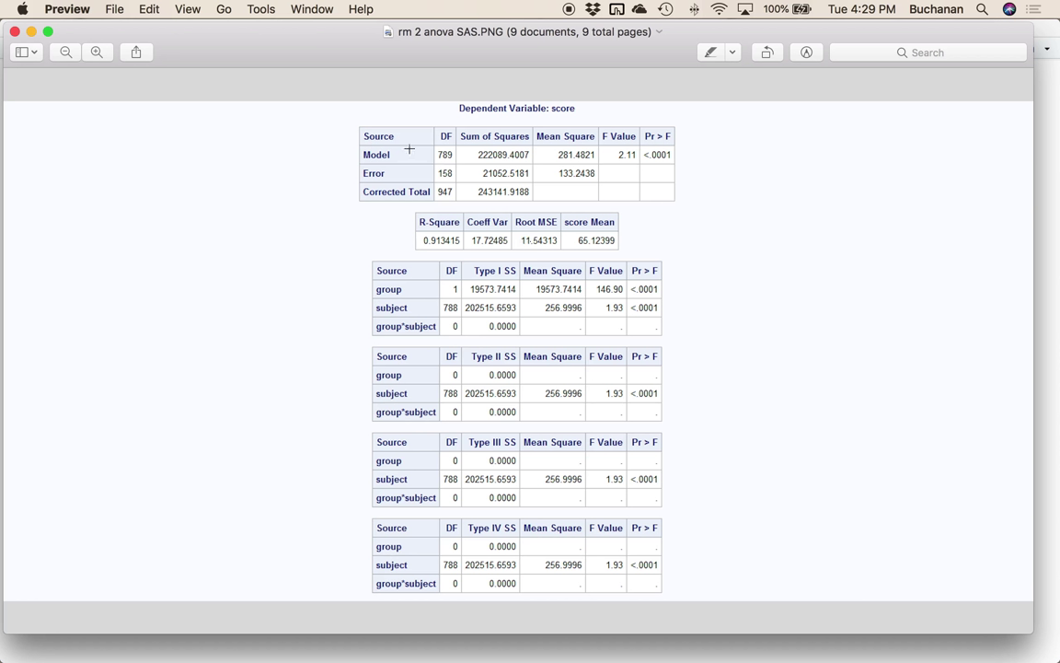
{"action": "left_click_drag", "start_coordinate": [429, 159], "coordinate": [538, 185]}
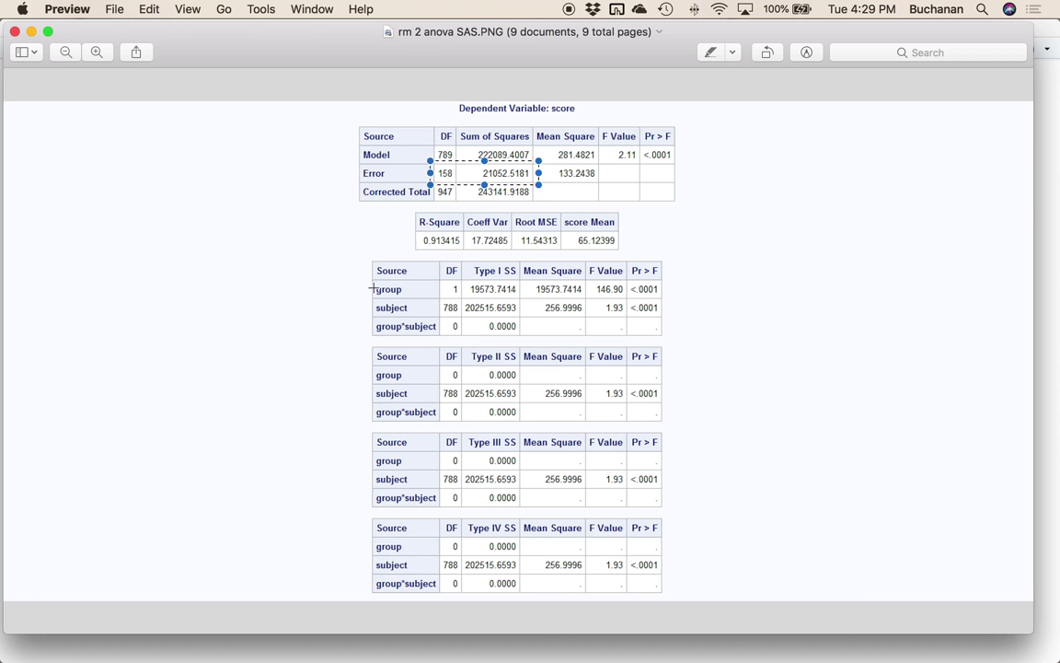
{"action": "left_click_drag", "start_coordinate": [369, 278], "coordinate": [668, 303]}
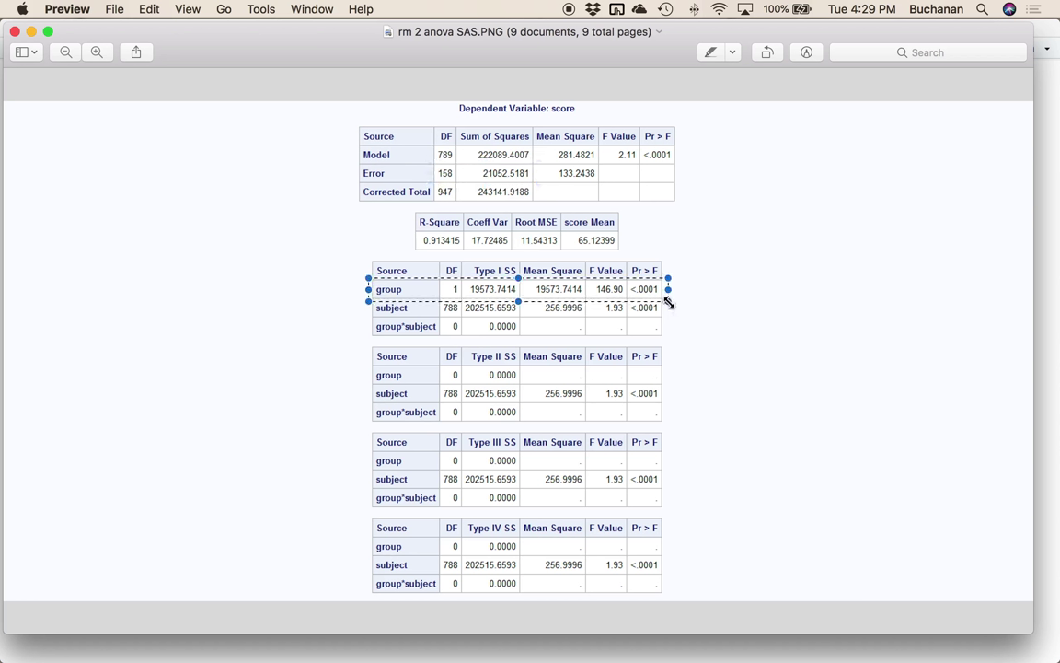
{"action": "left_click", "coordinate": [269, 396]}
{"action": "key", "text": "Down"}
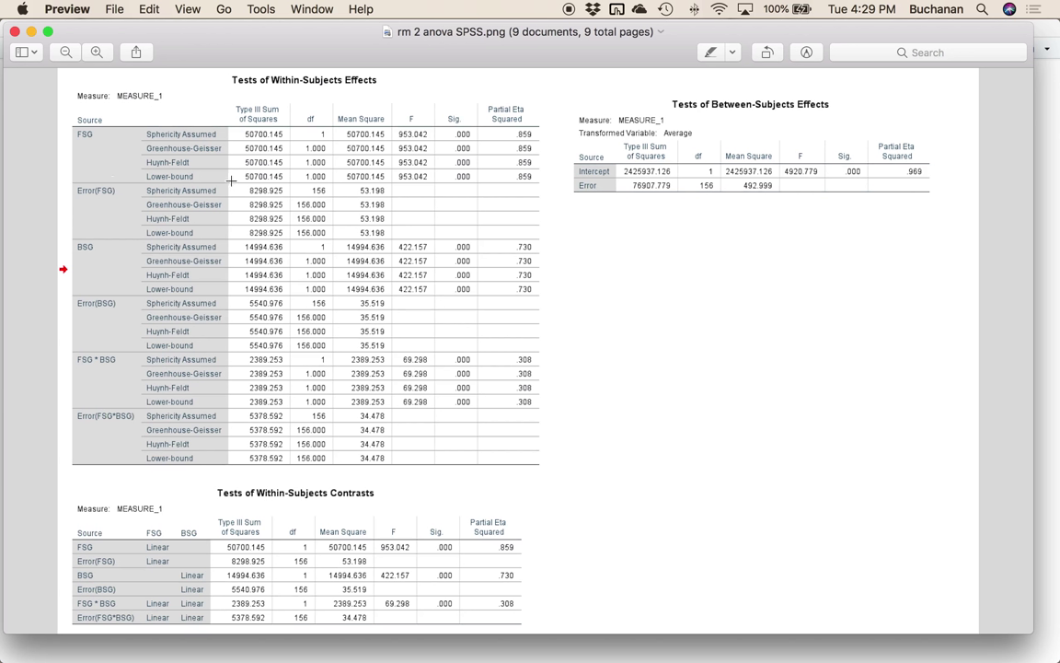
{"action": "left_click_drag", "start_coordinate": [231, 181], "coordinate": [291, 200]}
{"action": "left_click_drag", "start_coordinate": [229, 127], "coordinate": [293, 134]}
Switch back to the MOTE Eta Partial - SS calculator in RStudio.
{"action": "key", "text": "super+Tab"}
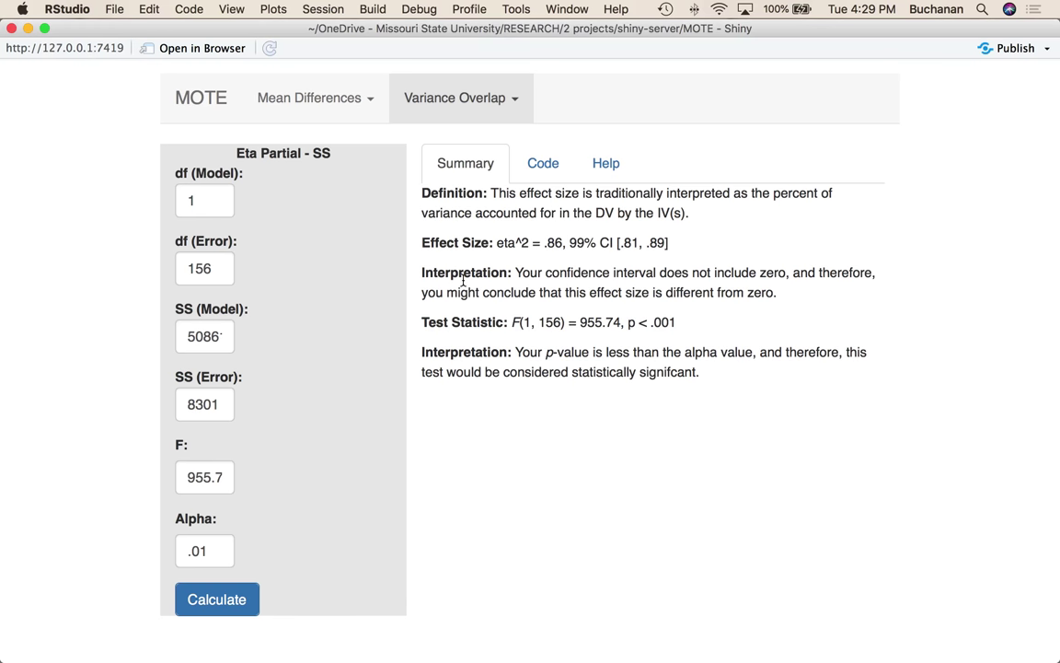